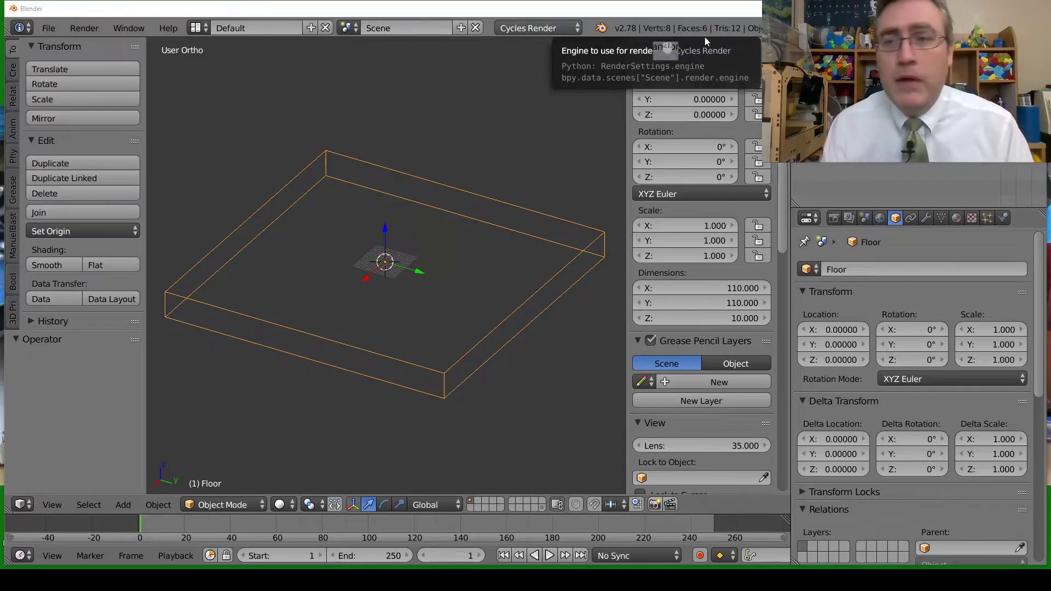
Change the Info header's render engine from Cycles Render to Blender Render.
{"action": "left_click", "coordinate": [591, 39]}
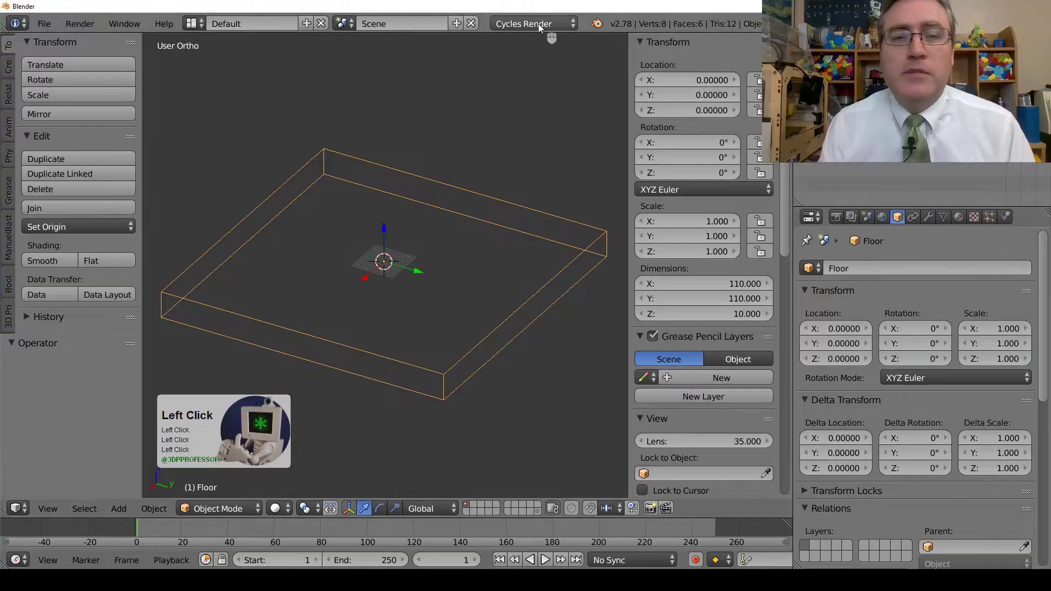
{"action": "left_click", "coordinate": [538, 24]}
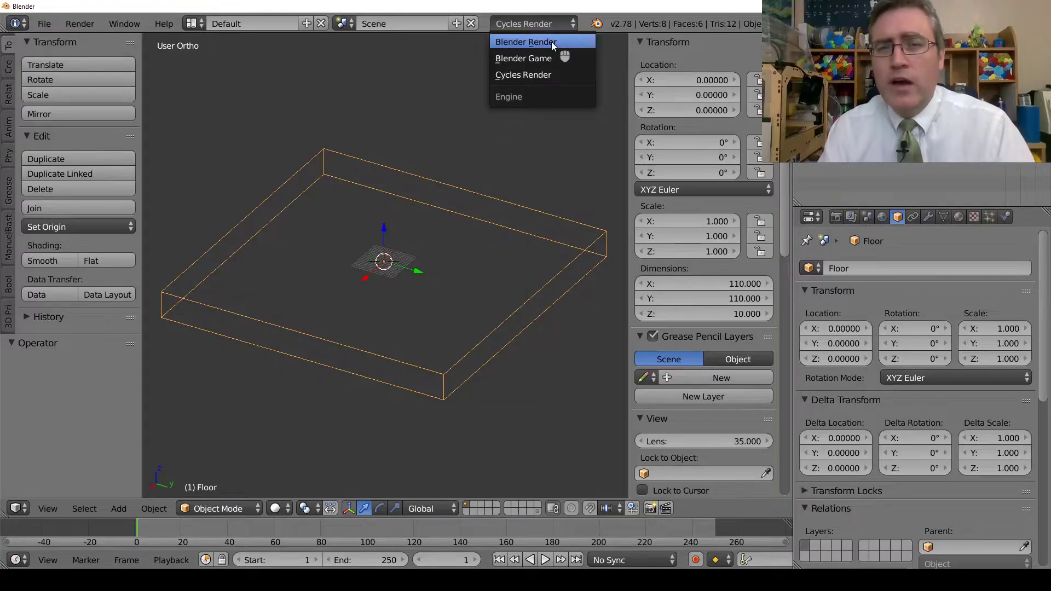
{"action": "left_click", "coordinate": [551, 41]}
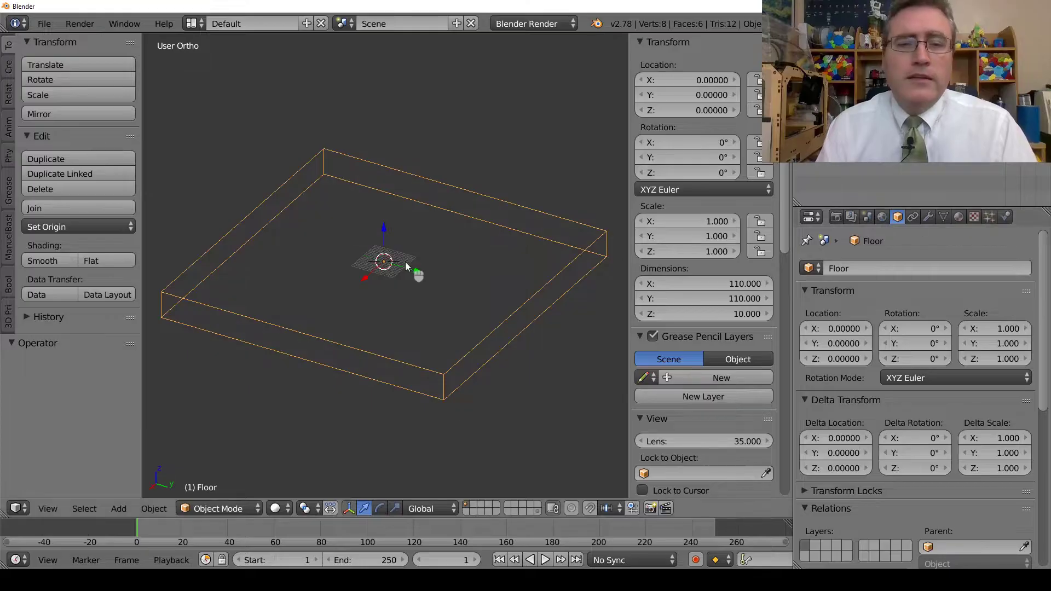
{"action": "scroll", "coordinate": [402, 263], "scroll_direction": "up", "scroll_amount": 2}
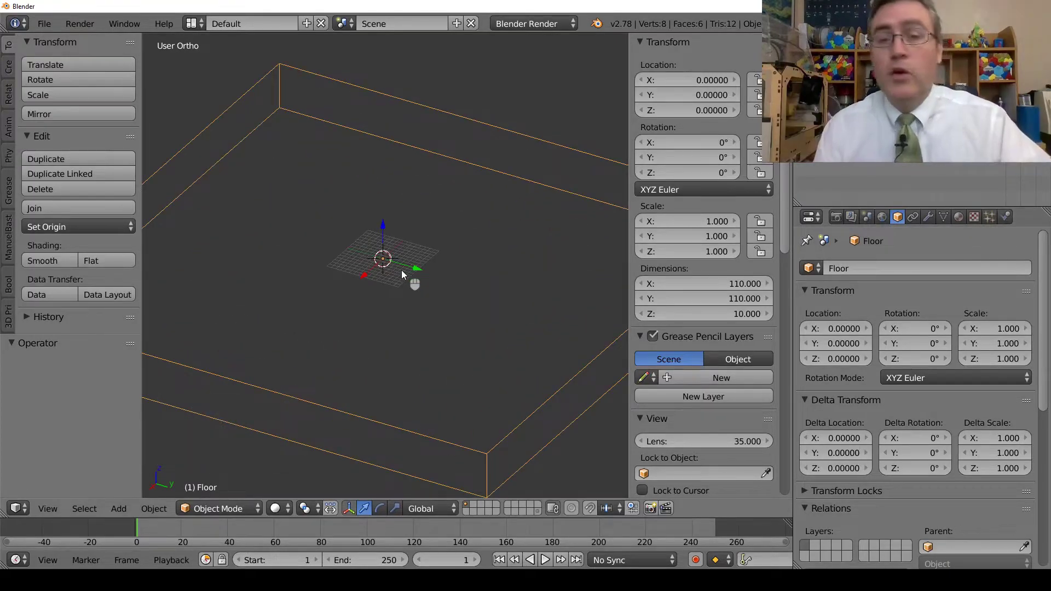
Add a Monkey (Suzanne) mesh at the origin and frame her in the view.
{"action": "key", "text": "shift+a"}
{"action": "mouse_move", "coordinate": [281, 210]}
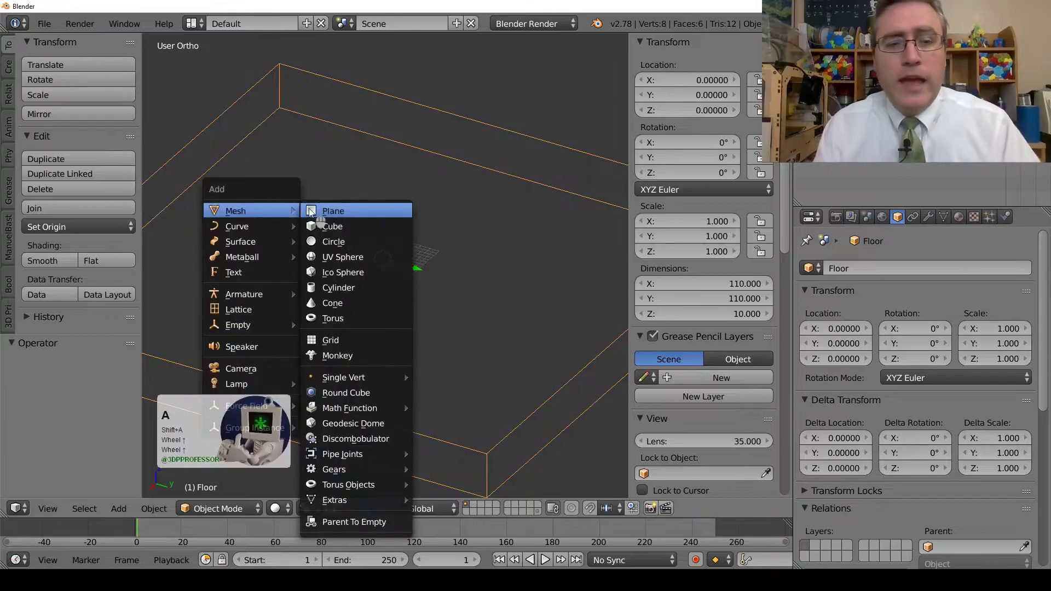
{"action": "left_click", "coordinate": [370, 355]}
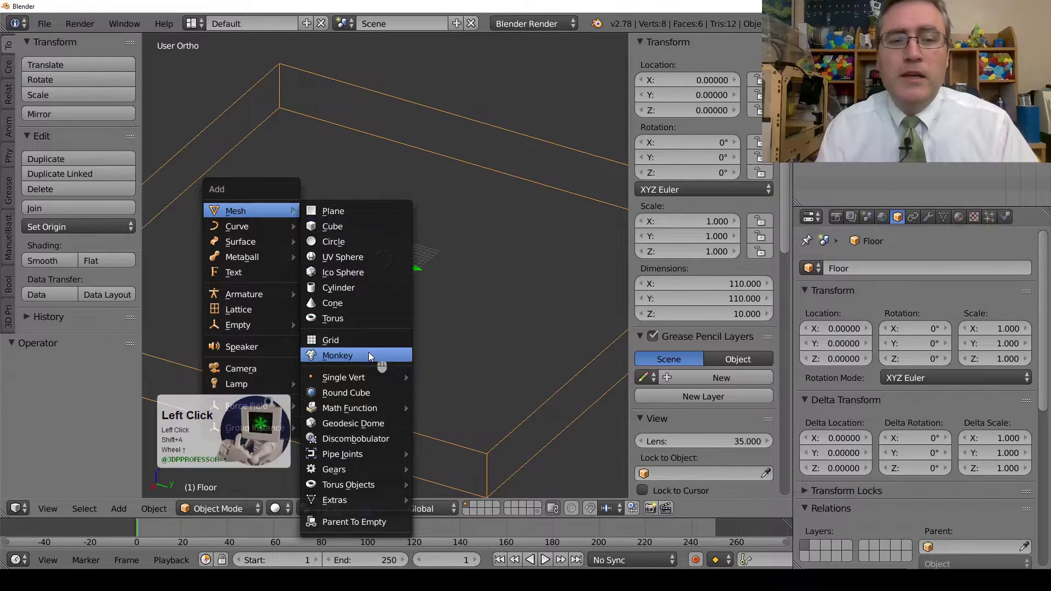
{"action": "scroll", "coordinate": [401, 298], "scroll_direction": "up", "scroll_amount": 5}
{"action": "middle_click_drag", "start_coordinate": [352, 271], "coordinate": [473, 269]}
{"action": "scroll", "coordinate": [436, 248], "scroll_direction": "up", "scroll_amount": 2}
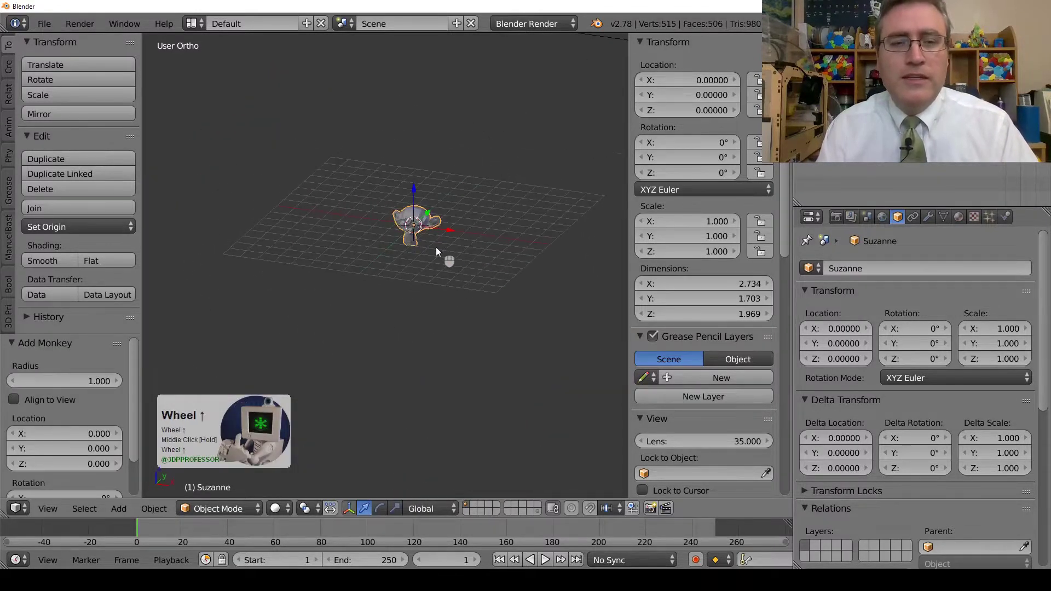
{"action": "key", "text": "KP_Decimal"}
{"action": "middle_click_drag", "start_coordinate": [435, 246], "coordinate": [413, 258]}
{"action": "scroll", "coordinate": [413, 258], "scroll_direction": "down", "scroll_amount": 4}
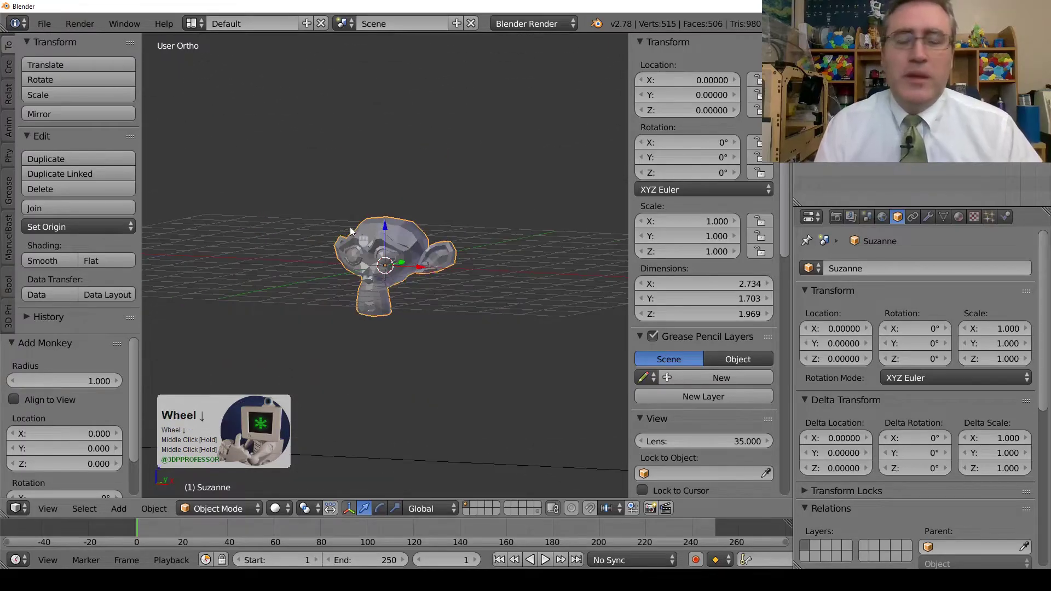
{"action": "scroll", "coordinate": [350, 226], "scroll_direction": "up", "scroll_amount": 4}
{"action": "middle_click_drag", "start_coordinate": [333, 245], "coordinate": [384, 267]}
{"action": "scroll", "coordinate": [396, 297], "scroll_direction": "down", "scroll_amount": 2}
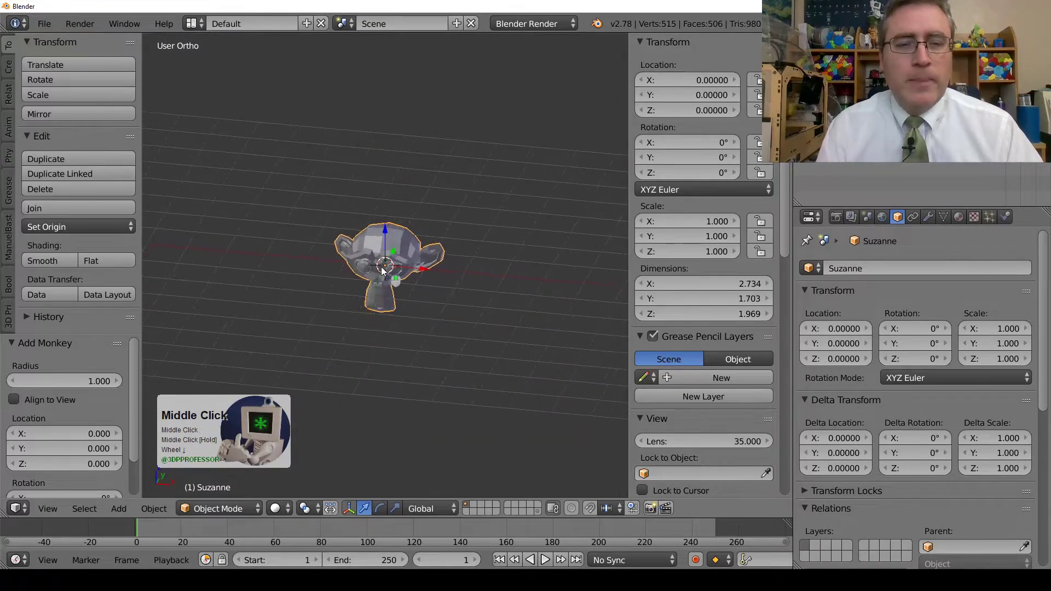
{"action": "scroll", "coordinate": [384, 267], "scroll_direction": "down", "scroll_amount": 3}
Scale Suzanne by 10, to 27.344 × 17.031 × 19.688.
{"action": "key", "text": "s"}
{"action": "key", "text": "KP_1"}
{"action": "key", "text": "KP_0"}
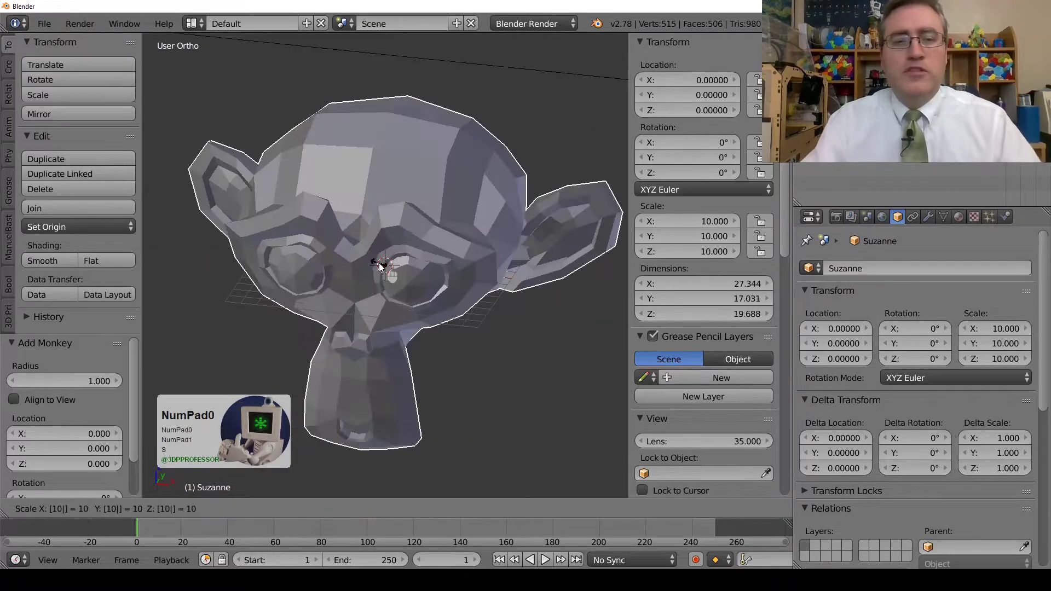
{"action": "key", "text": "KP_Enter"}
{"action": "scroll", "coordinate": [381, 267], "scroll_direction": "down", "scroll_amount": 2}
{"action": "middle_click", "coordinate": [381, 266]}
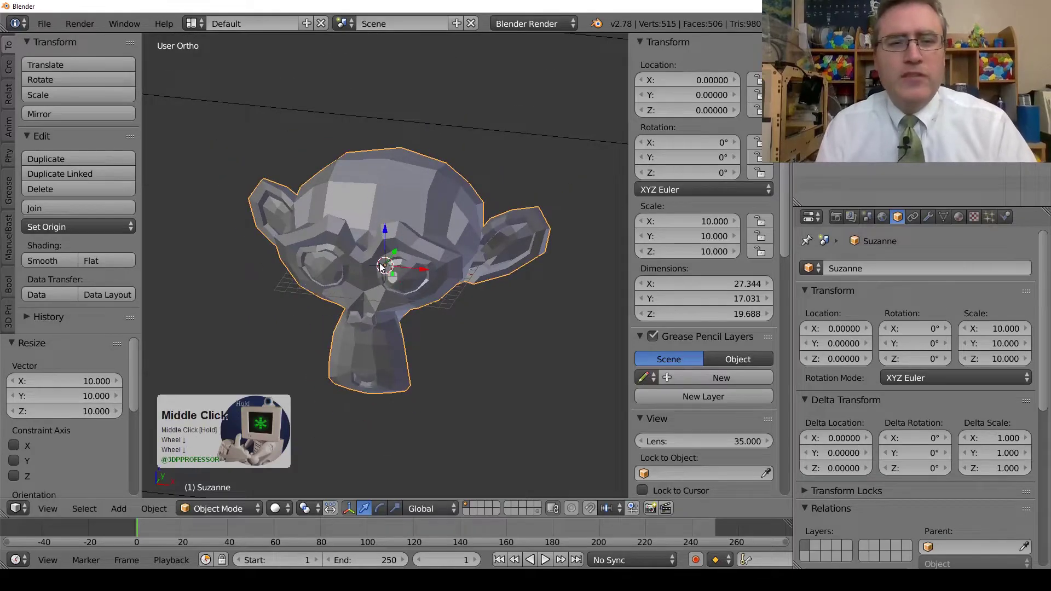
{"action": "middle_click_drag", "start_coordinate": [382, 267], "coordinate": [399, 253]}
{"action": "middle_click", "coordinate": [349, 254]}
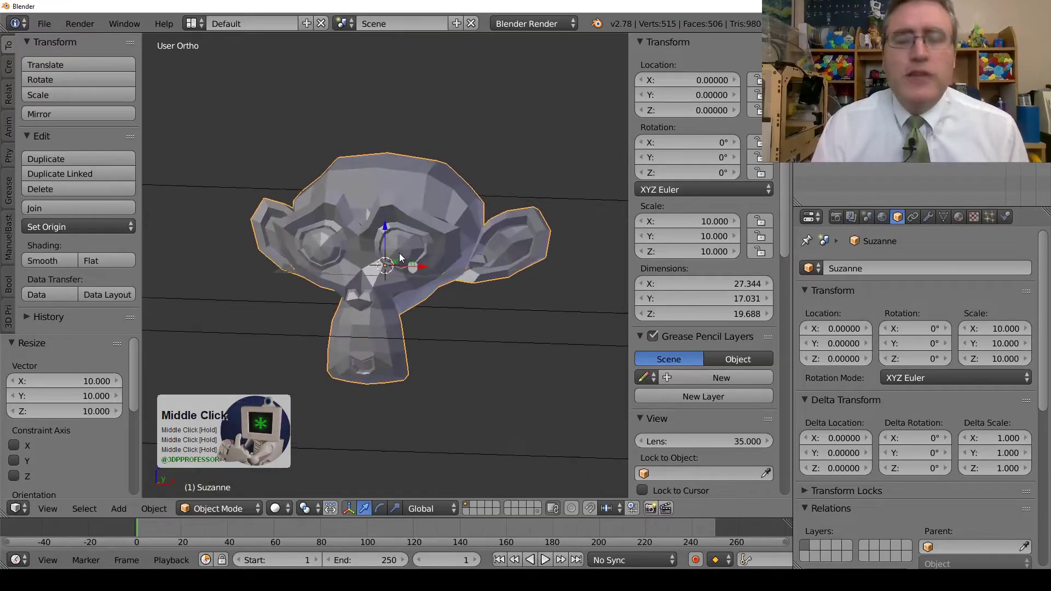
Assign the existing 'Material' to Suzanne and set its diffuse colour to dark orange-brown.
{"action": "left_click", "coordinate": [958, 217]}
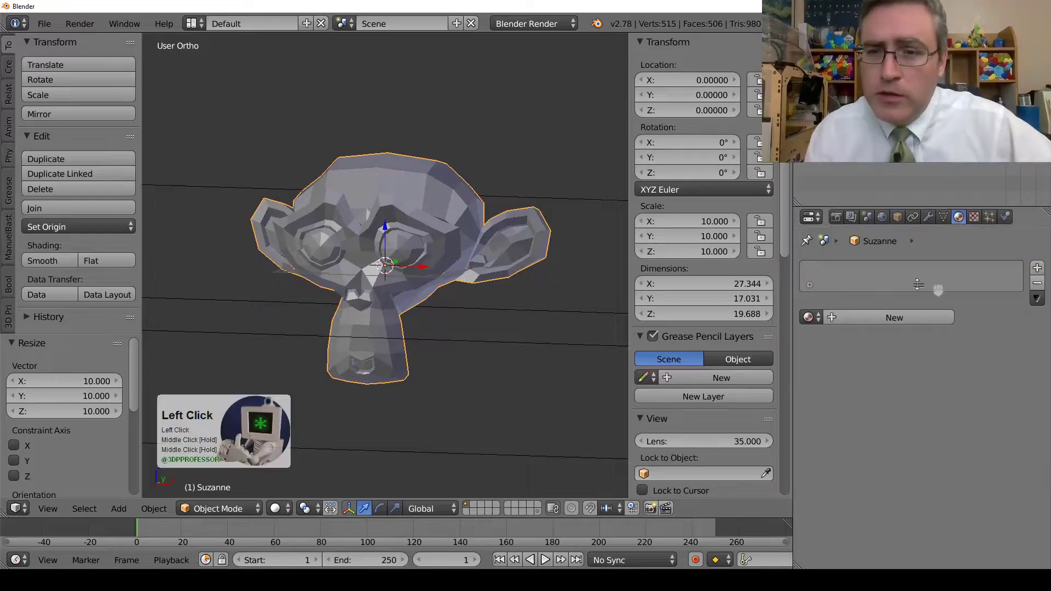
{"action": "left_click", "coordinate": [812, 317]}
{"action": "left_click", "coordinate": [826, 340]}
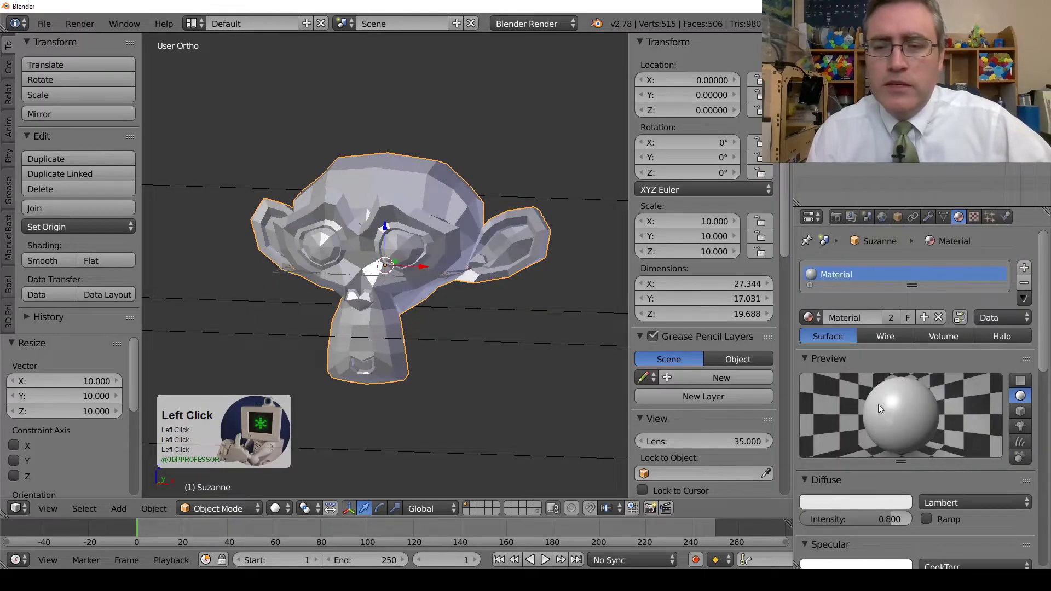
{"action": "left_click", "coordinate": [866, 500]}
{"action": "left_click_drag", "start_coordinate": [827, 395], "coordinate": [803, 400]}
{"action": "left_click_drag", "start_coordinate": [895, 350], "coordinate": [897, 345]}
{"action": "scroll", "coordinate": [514, 284], "scroll_direction": "down", "scroll_amount": 3}
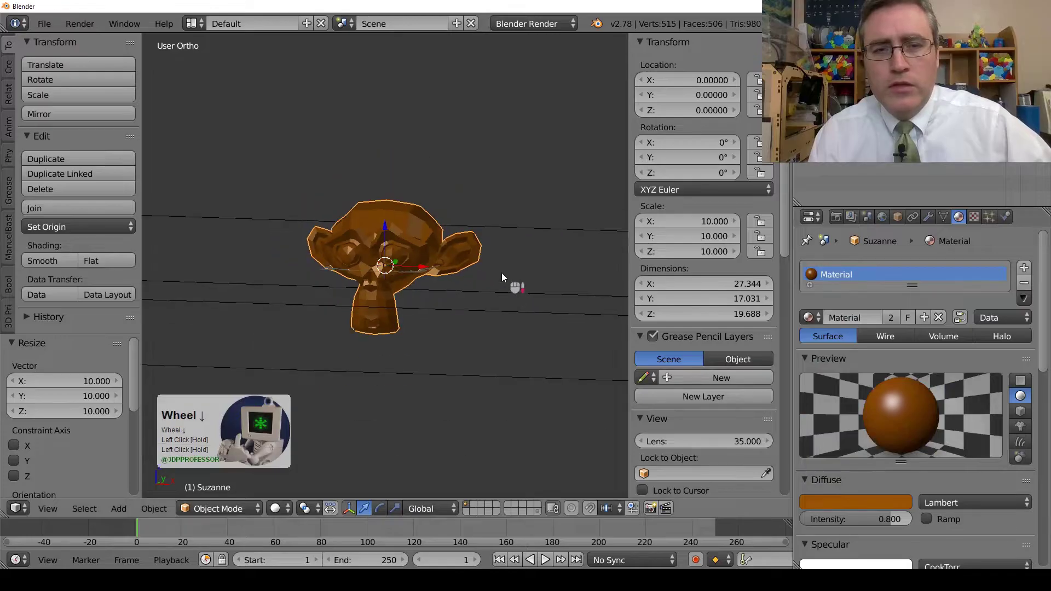
{"action": "middle_click_drag", "start_coordinate": [501, 272], "coordinate": [454, 279]}
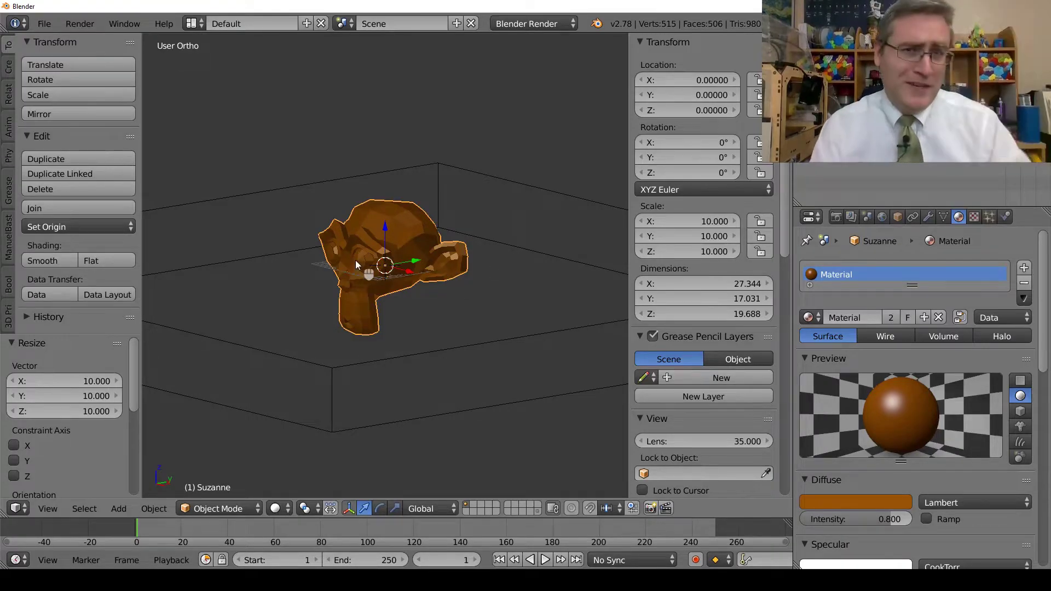
{"action": "scroll", "coordinate": [357, 265], "scroll_direction": "up", "scroll_amount": 2}
In Edit Mode, select both eye centre vertices and grow the selection over the whole eyes.
{"action": "mouse_move", "coordinate": [357, 271]}
{"action": "middle_mouse_down"}
{"action": "mouse_move", "coordinate": [333, 264]}
{"action": "mouse_move", "coordinate": [363, 267]}
{"action": "middle_mouse_up"}
{"action": "key", "text": "Tab"}
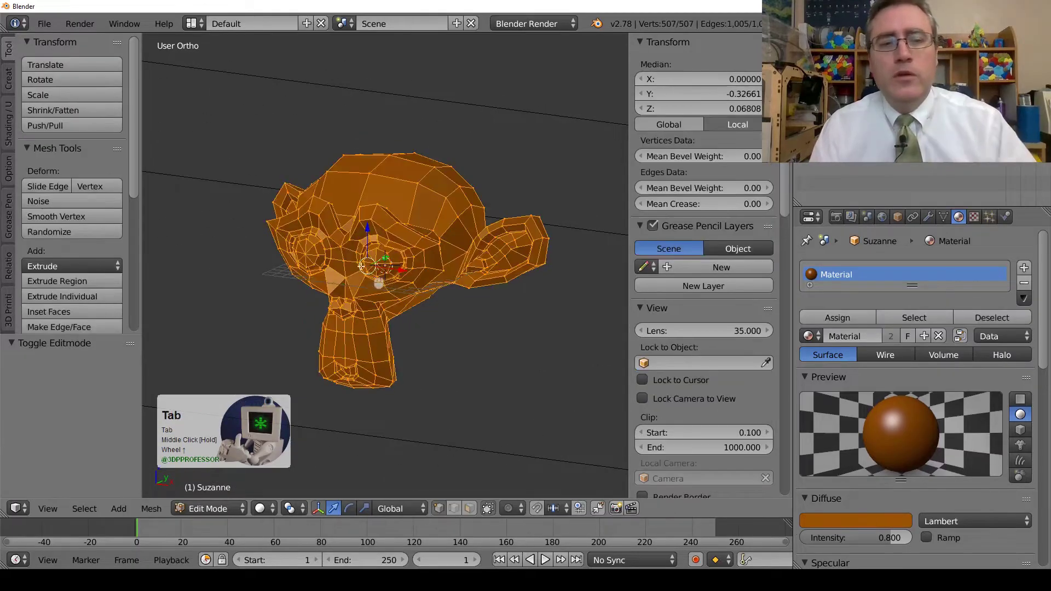
{"action": "scroll", "coordinate": [364, 270], "scroll_direction": "up", "scroll_amount": 2}
{"action": "left_click", "coordinate": [222, 241]}
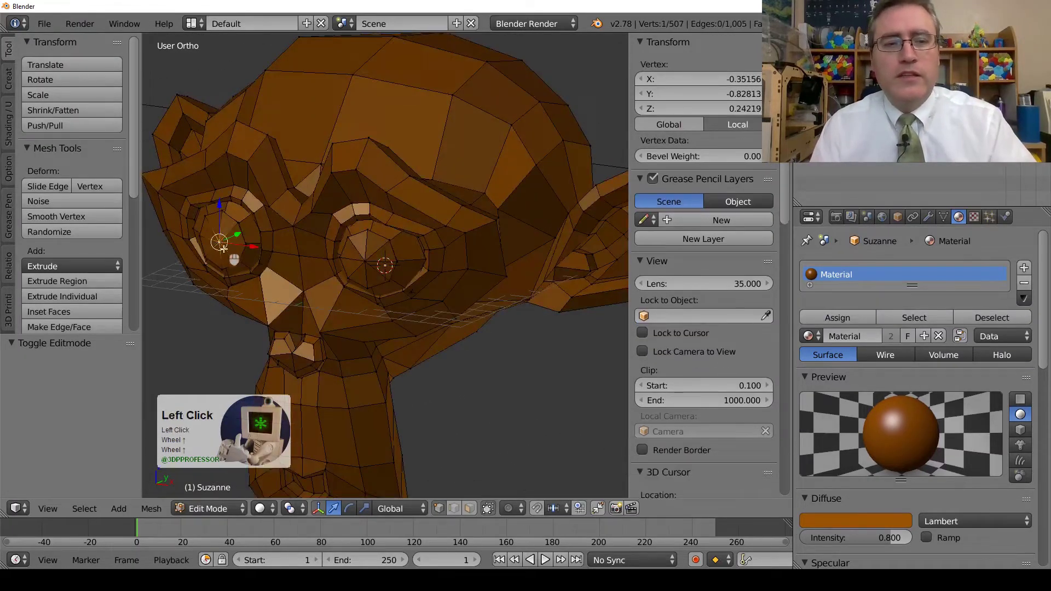
{"action": "left_click", "coordinate": [360, 262], "text": "shift"}
{"action": "key", "text": "ctrl+KP_Add"}
{"action": "key", "text": "ctrl+KP_Add"}
{"action": "key", "text": "ctrl+KP_Add"}
{"action": "key", "text": "ctrl+KP_Add"}
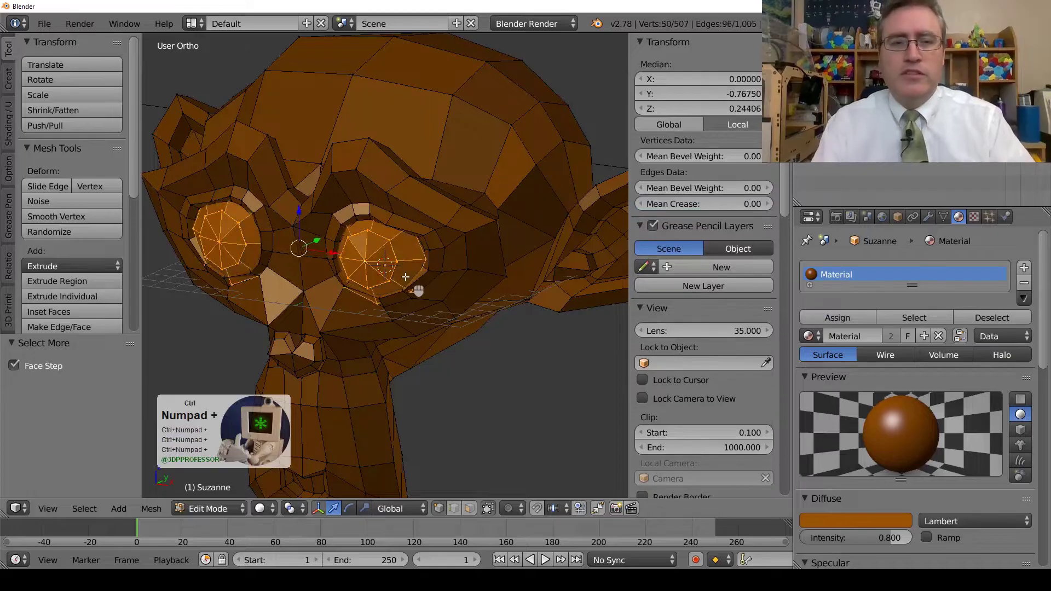
Check the eye selection in wireframe, then enlarge the material slot list and Properties area.
{"action": "key", "text": "z"}
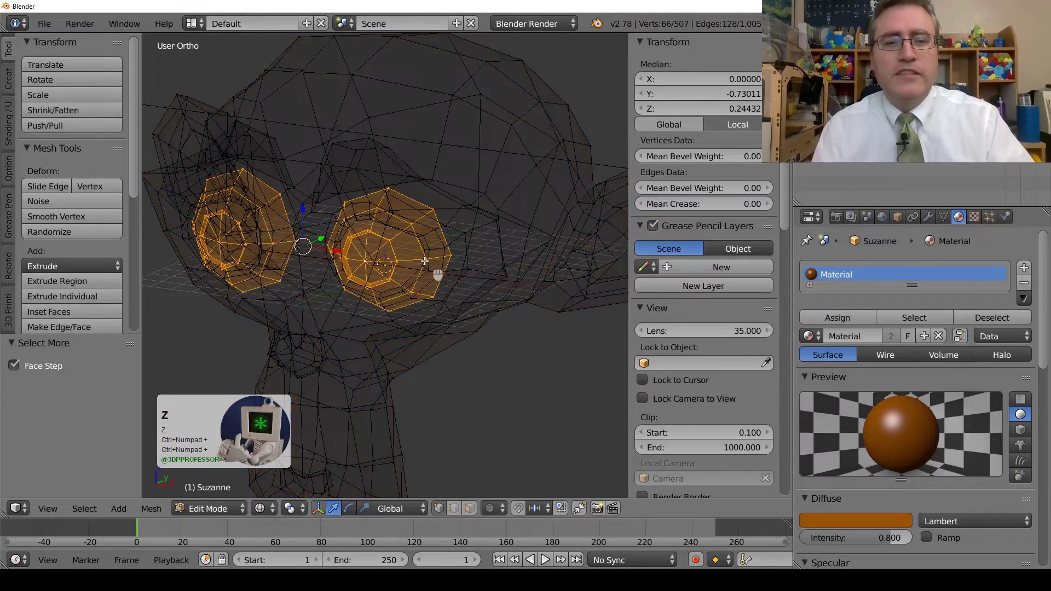
{"action": "mouse_move", "coordinate": [424, 256]}
{"action": "middle_mouse_down"}
{"action": "mouse_move", "coordinate": [321, 239]}
{"action": "mouse_move", "coordinate": [350, 253]}
{"action": "mouse_move", "coordinate": [432, 253]}
{"action": "mouse_move", "coordinate": [404, 239]}
{"action": "mouse_move", "coordinate": [410, 233]}
{"action": "middle_mouse_up"}
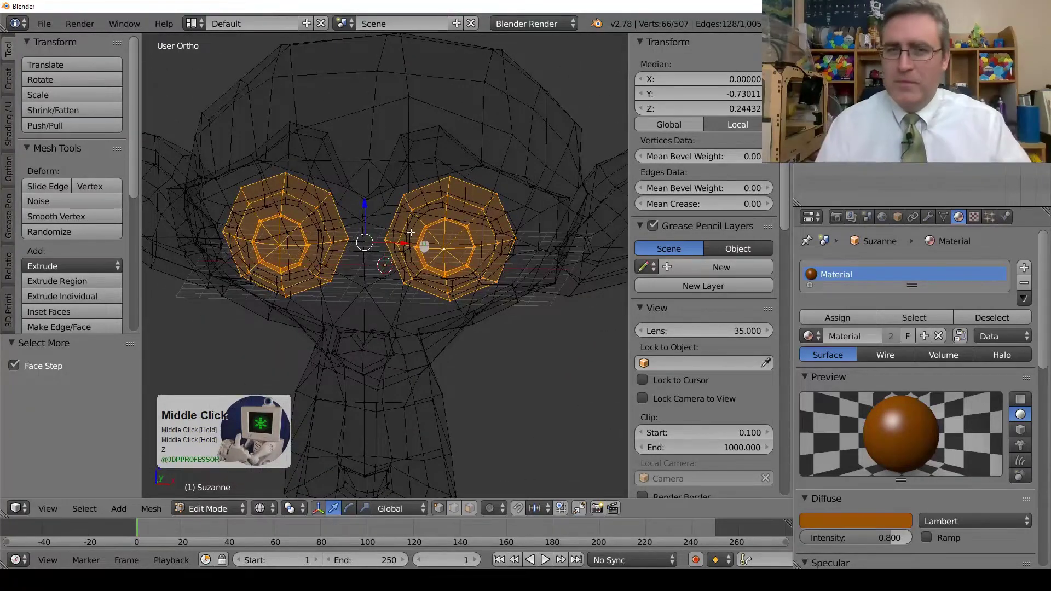
{"action": "middle_click_drag", "start_coordinate": [437, 211], "coordinate": [460, 186]}
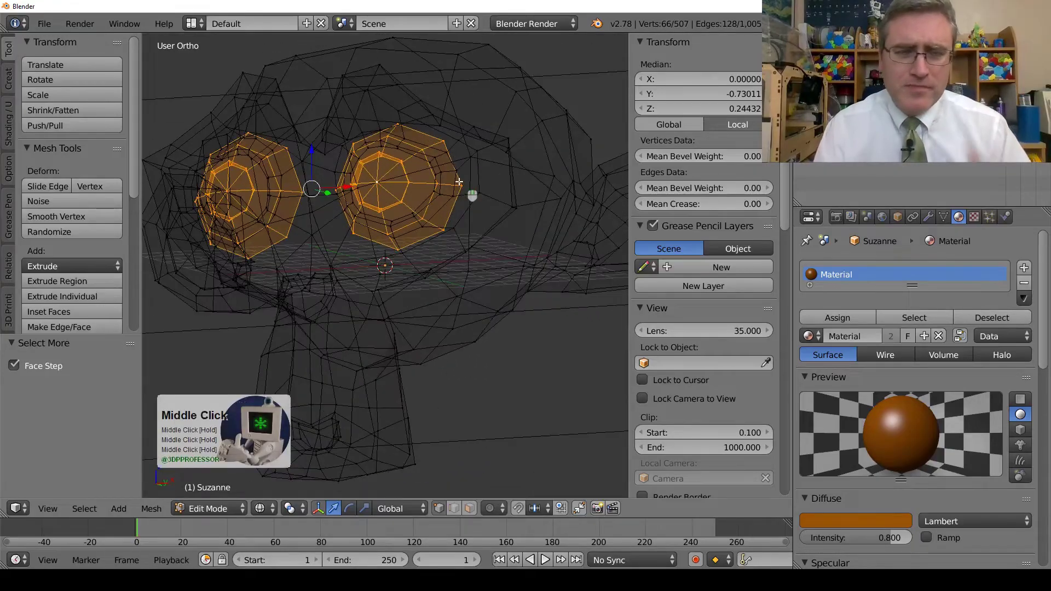
{"action": "key", "text": "Tab"}
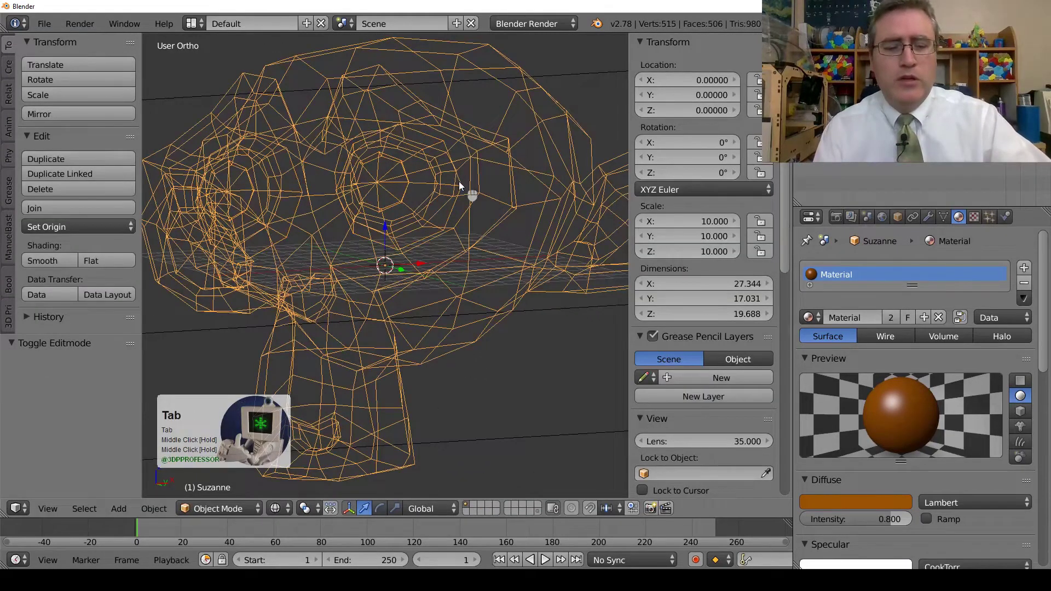
{"action": "key", "text": "Tab"}
{"action": "key", "text": "z"}
{"action": "mouse_move", "coordinate": [469, 188]}
{"action": "middle_mouse_down"}
{"action": "mouse_move", "coordinate": [425, 176]}
{"action": "mouse_move", "coordinate": [435, 205]}
{"action": "middle_mouse_up"}
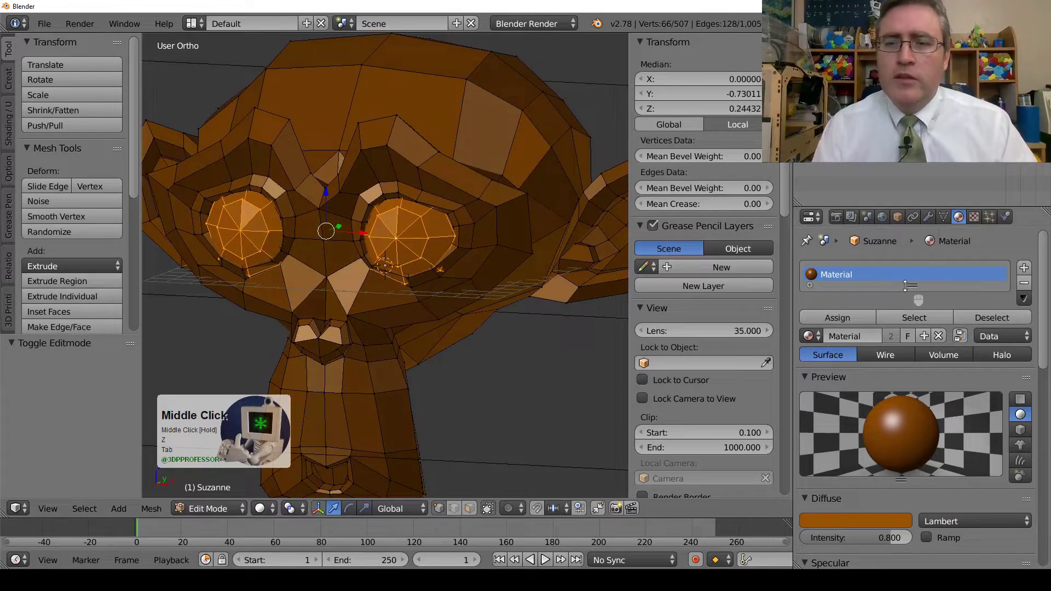
{"action": "left_click_drag", "start_coordinate": [911, 285], "coordinate": [911, 331]}
{"action": "left_click_drag", "start_coordinate": [910, 209], "coordinate": [912, 171]}
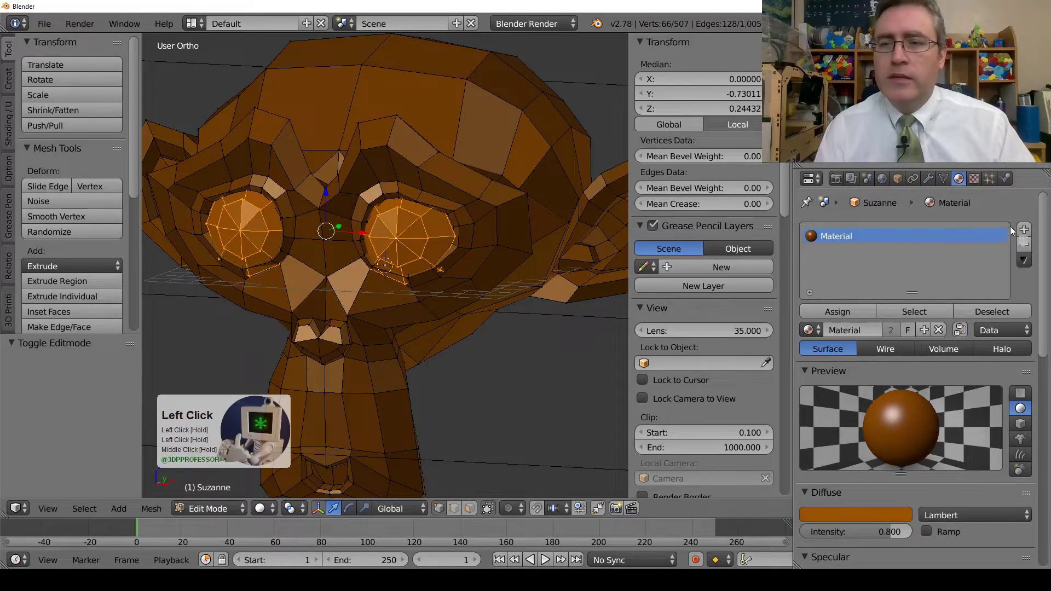
Add a second slot with new white Material.001 and assign it to the selected eye faces.
{"action": "left_click", "coordinate": [1023, 230]}
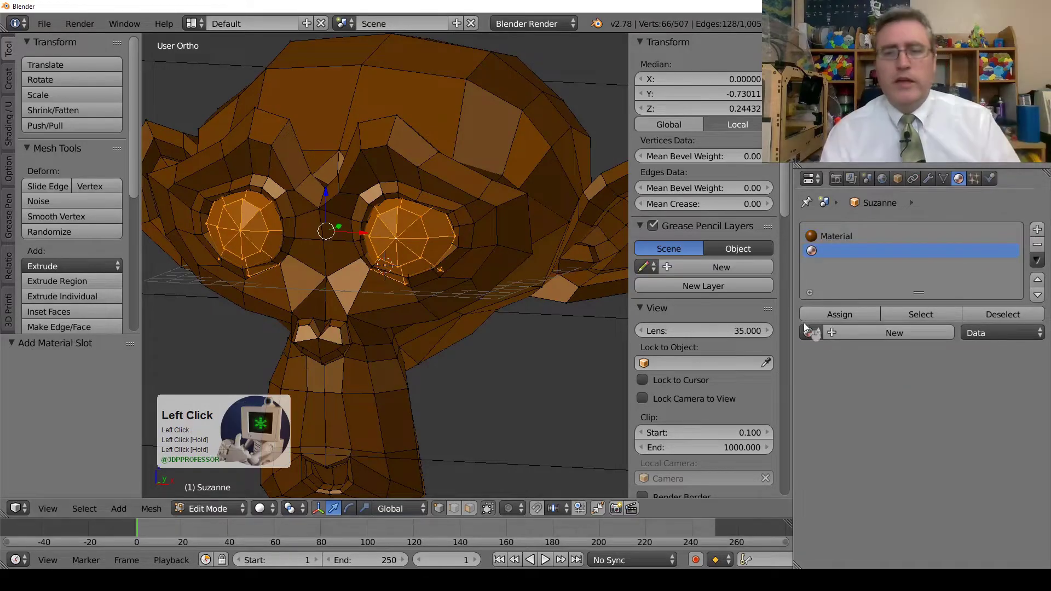
{"action": "left_click", "coordinate": [835, 332]}
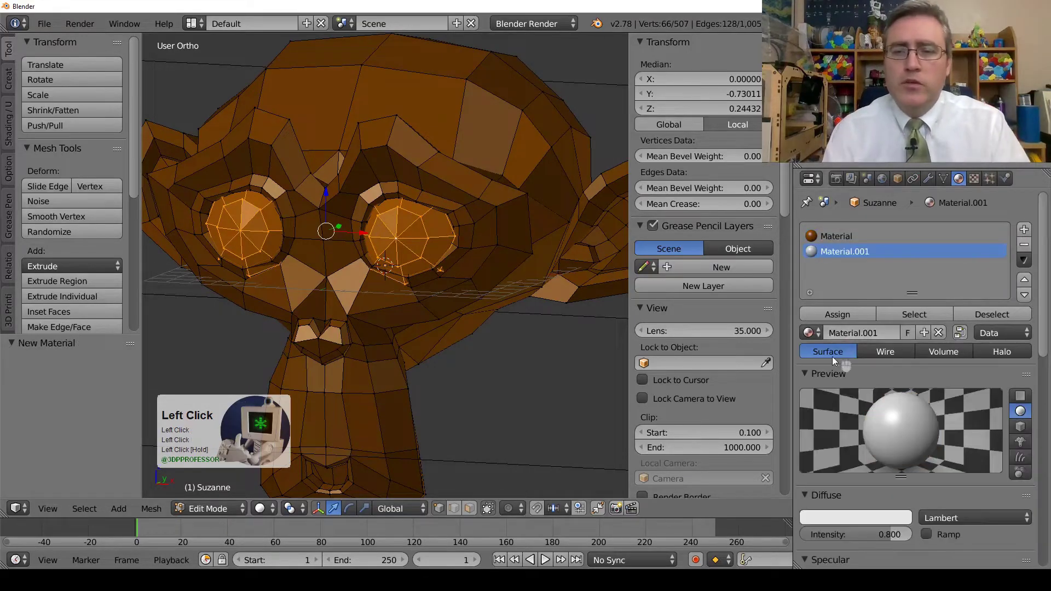
{"action": "left_click", "coordinate": [876, 513]}
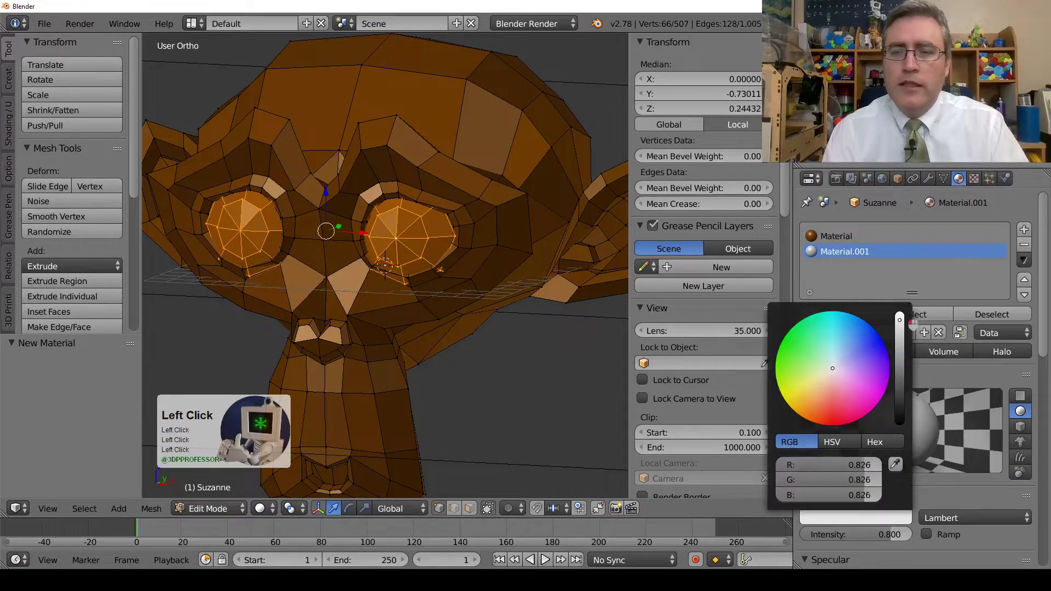
{"action": "left_click_drag", "start_coordinate": [900, 327], "coordinate": [900, 315]}
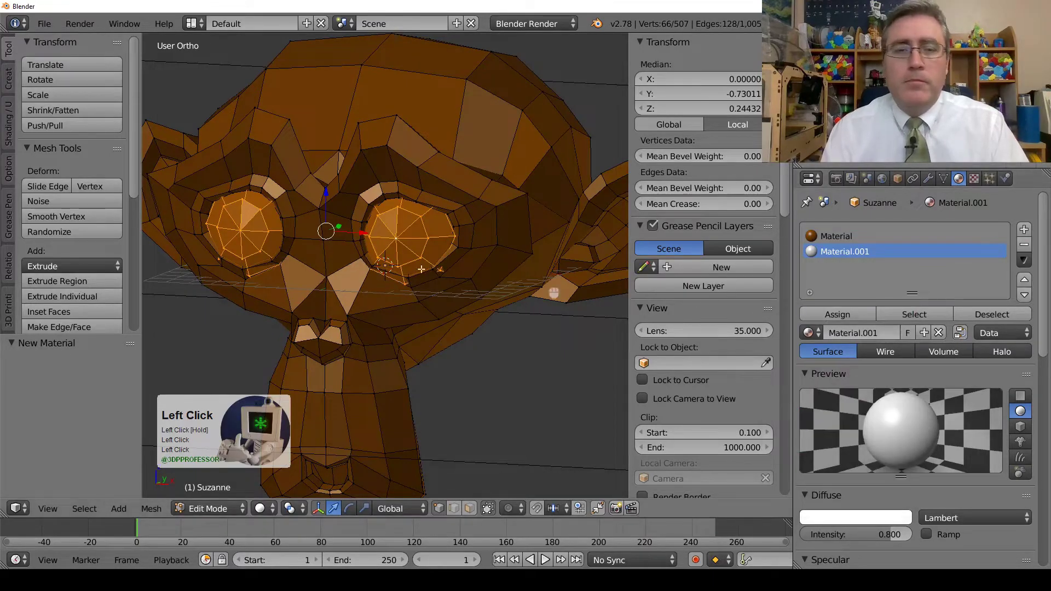
{"action": "middle_click_drag", "start_coordinate": [547, 306], "coordinate": [449, 306]}
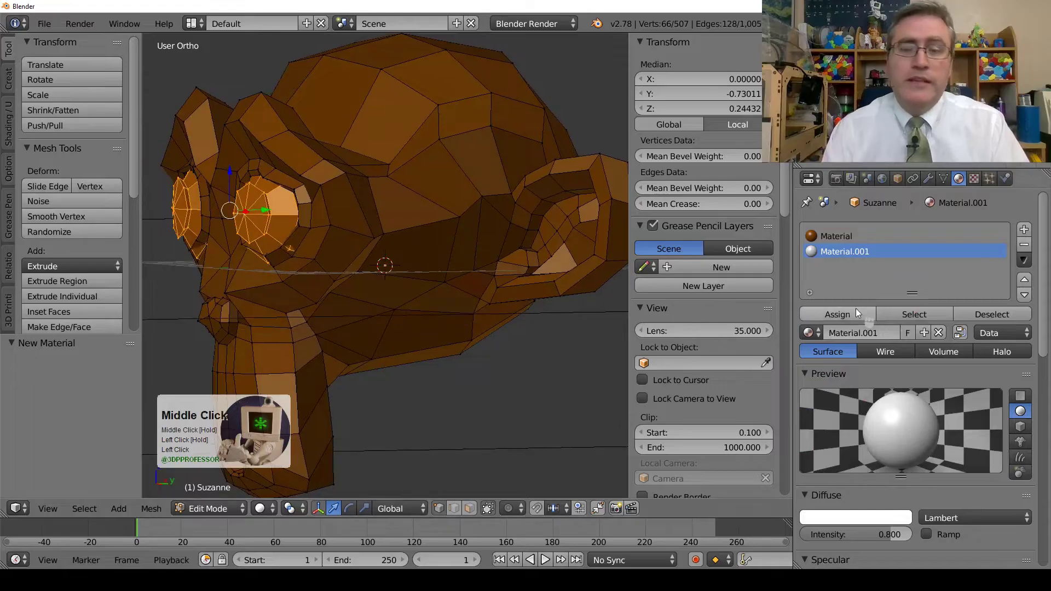
{"action": "left_click", "coordinate": [835, 312]}
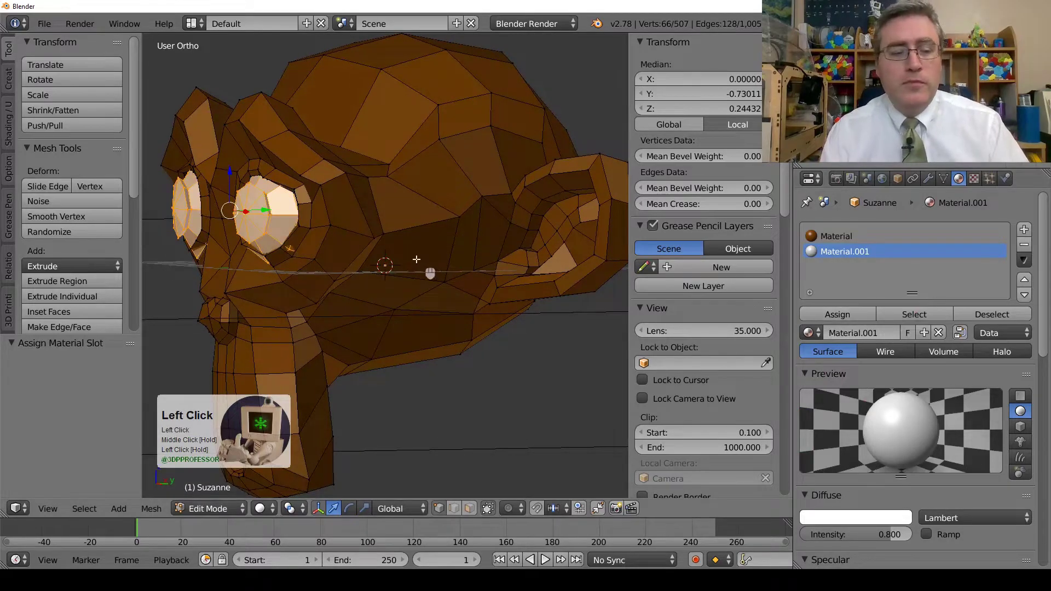
{"action": "key", "text": "a"}
{"action": "middle_click_drag", "start_coordinate": [427, 276], "coordinate": [343, 260]}
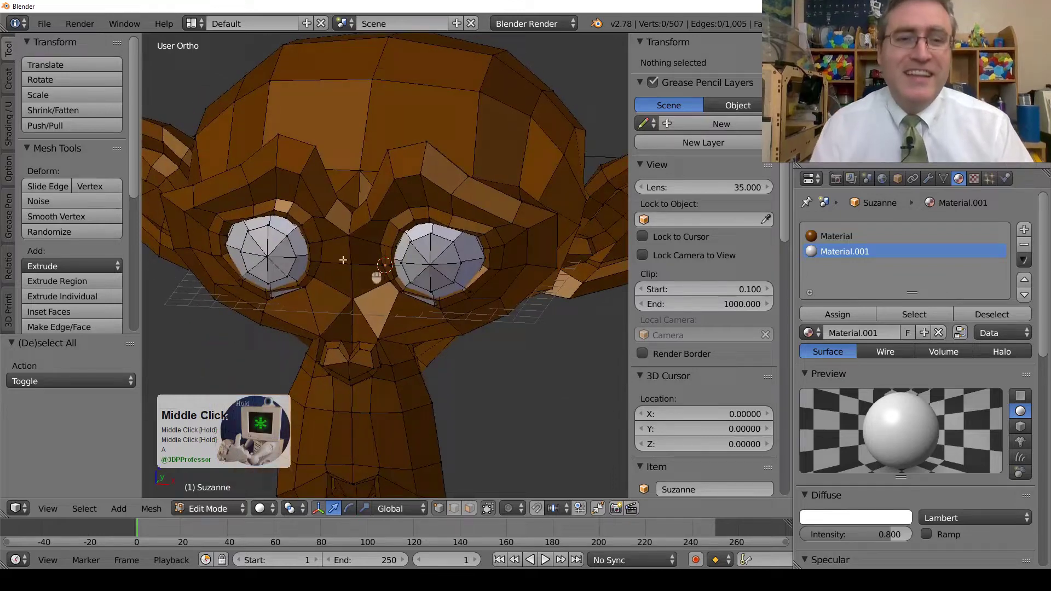
Select the left eye centre, grow it two rings, and assign a new green Material.002.
{"action": "left_click", "coordinate": [268, 255]}
{"action": "key", "text": "ctrl+KP_Add"}
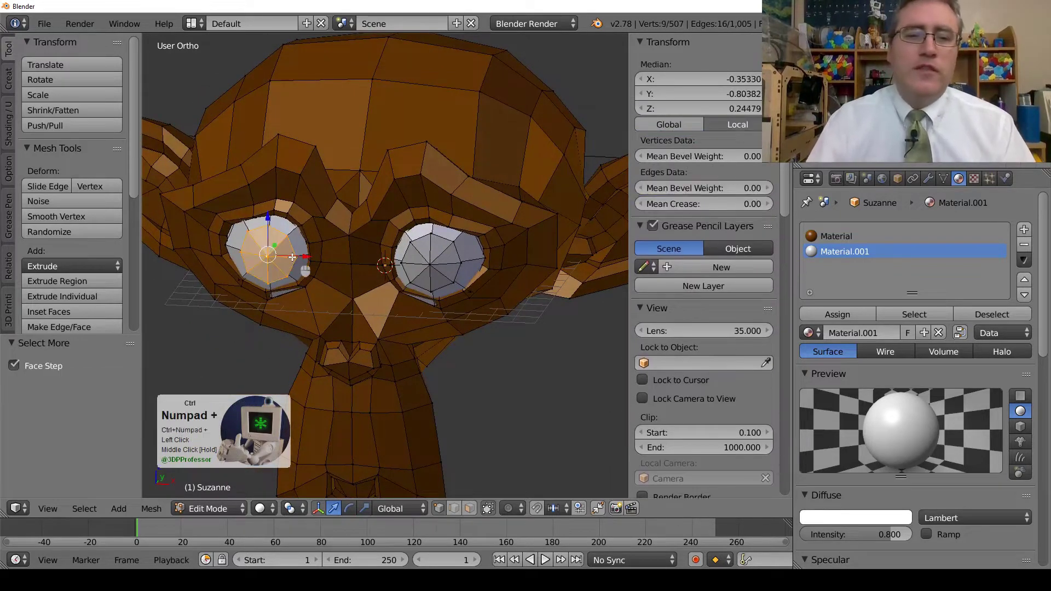
{"action": "key", "text": "ctrl+KP_Add"}
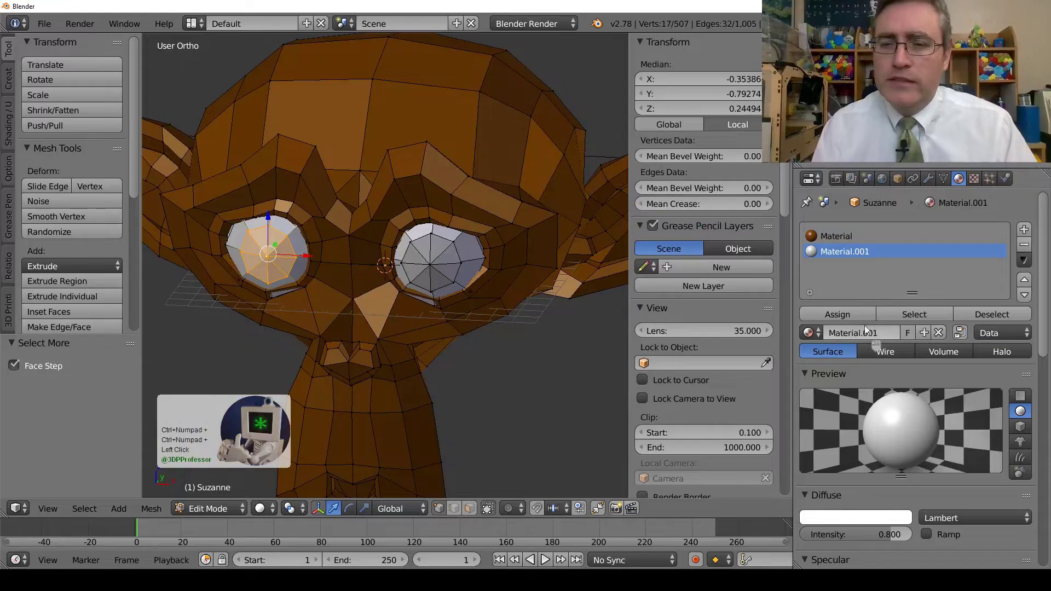
{"action": "left_click", "coordinate": [1023, 230]}
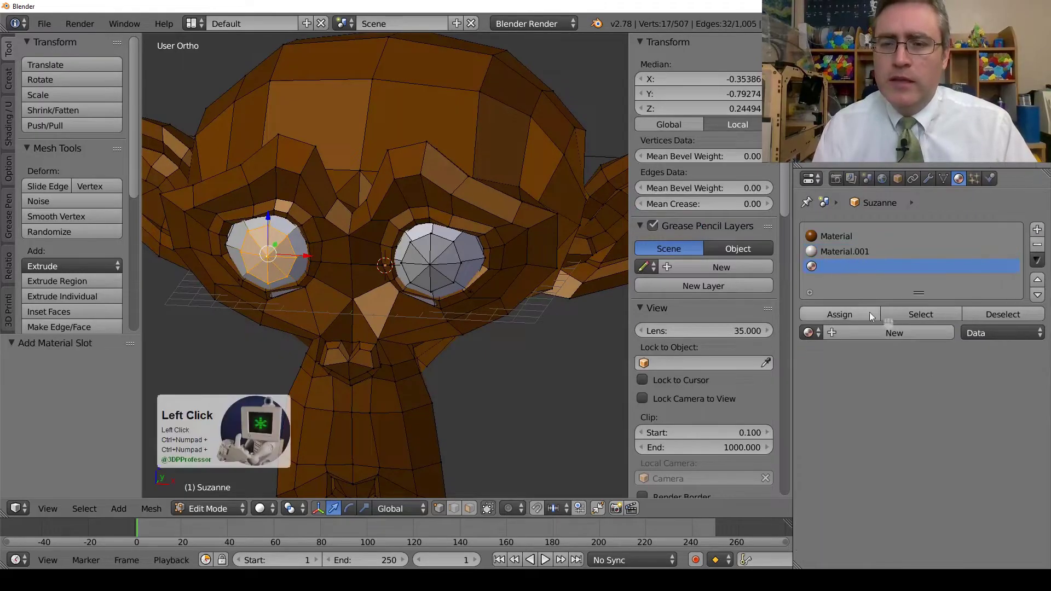
{"action": "left_click", "coordinate": [853, 331]}
{"action": "left_click", "coordinate": [870, 516]}
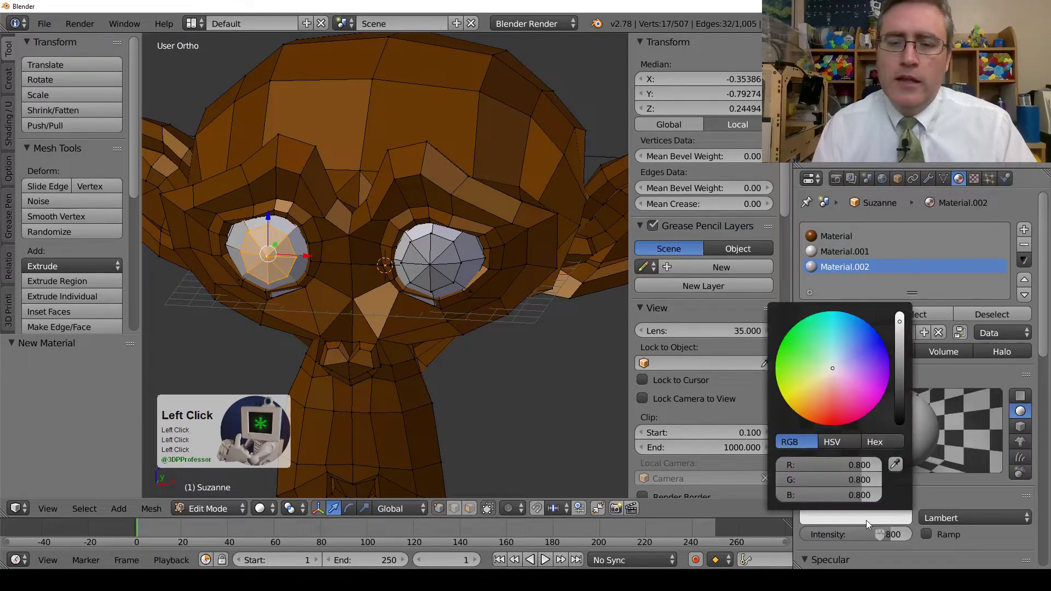
{"action": "left_click_drag", "start_coordinate": [825, 394], "coordinate": [781, 344]}
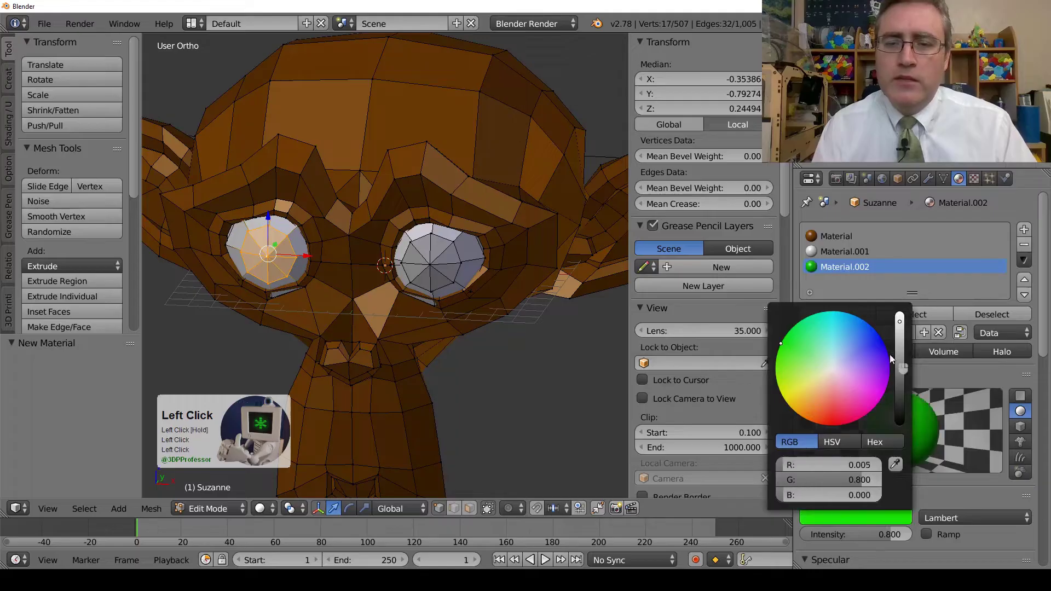
{"action": "left_click", "coordinate": [854, 314]}
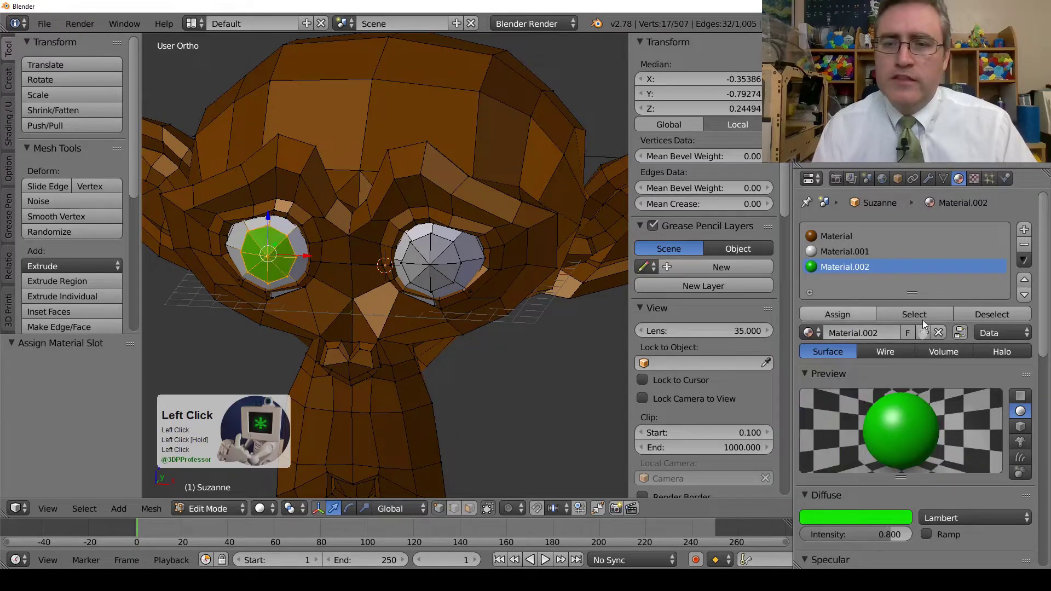
Select the right eye centre, grow it, and assign a new blue Material.003.
{"action": "left_click", "coordinate": [1023, 230]}
{"action": "left_click", "coordinate": [446, 274]}
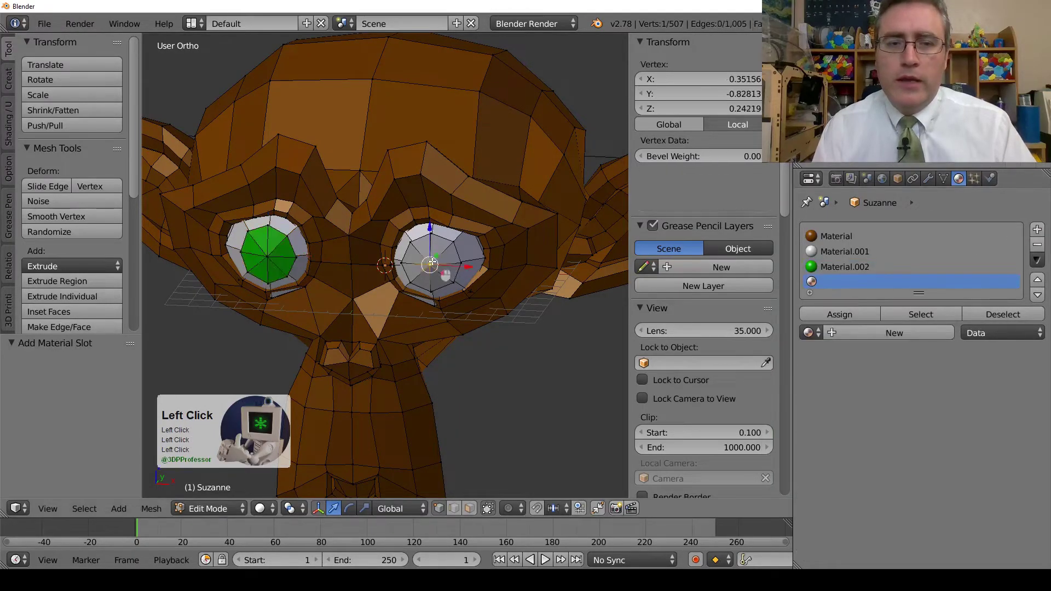
{"action": "key", "text": "ctrl+KP_Add"}
{"action": "key", "text": "ctrl+KP_Add"}
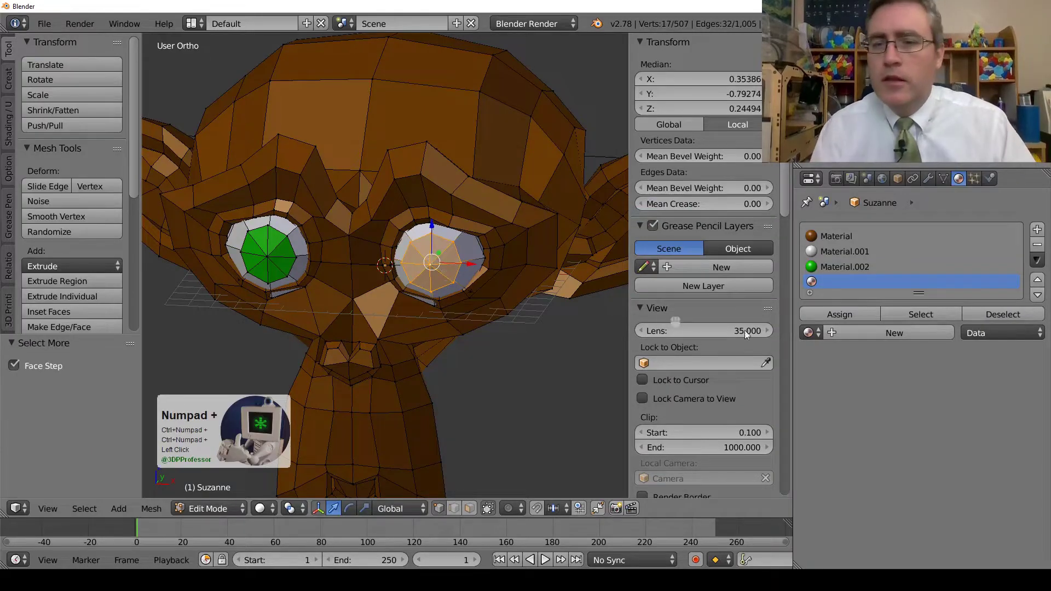
{"action": "left_click", "coordinate": [833, 332]}
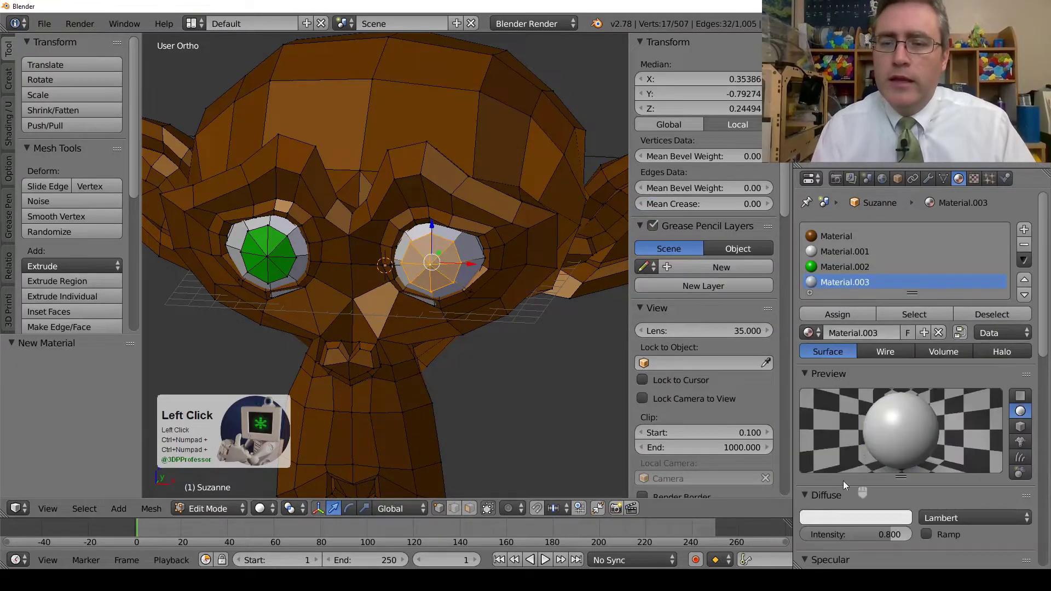
{"action": "left_click", "coordinate": [844, 517]}
{"action": "left_click_drag", "start_coordinate": [842, 411], "coordinate": [883, 340]}
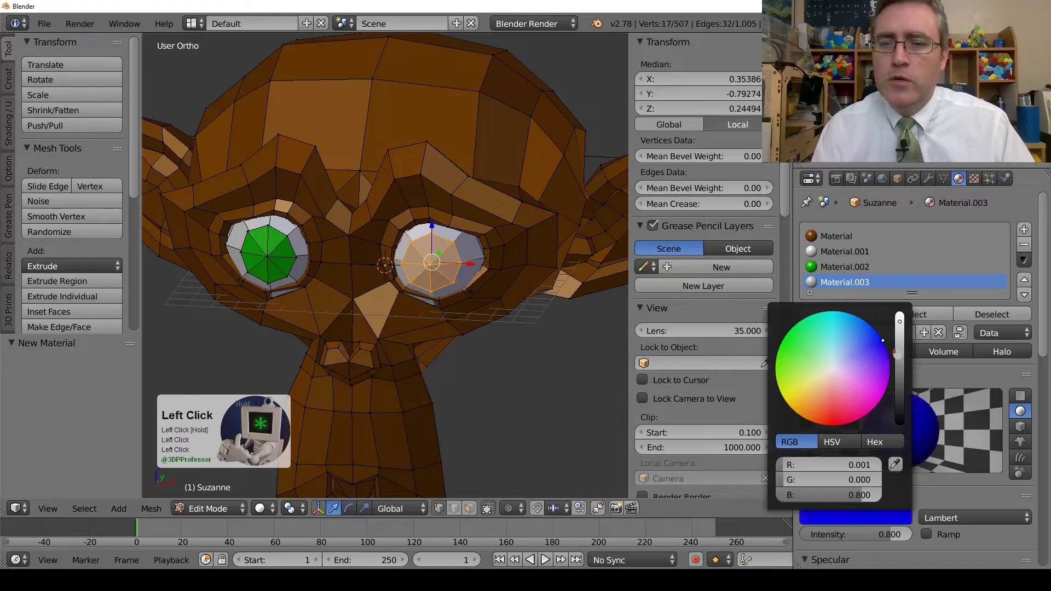
{"action": "left_click", "coordinate": [846, 310]}
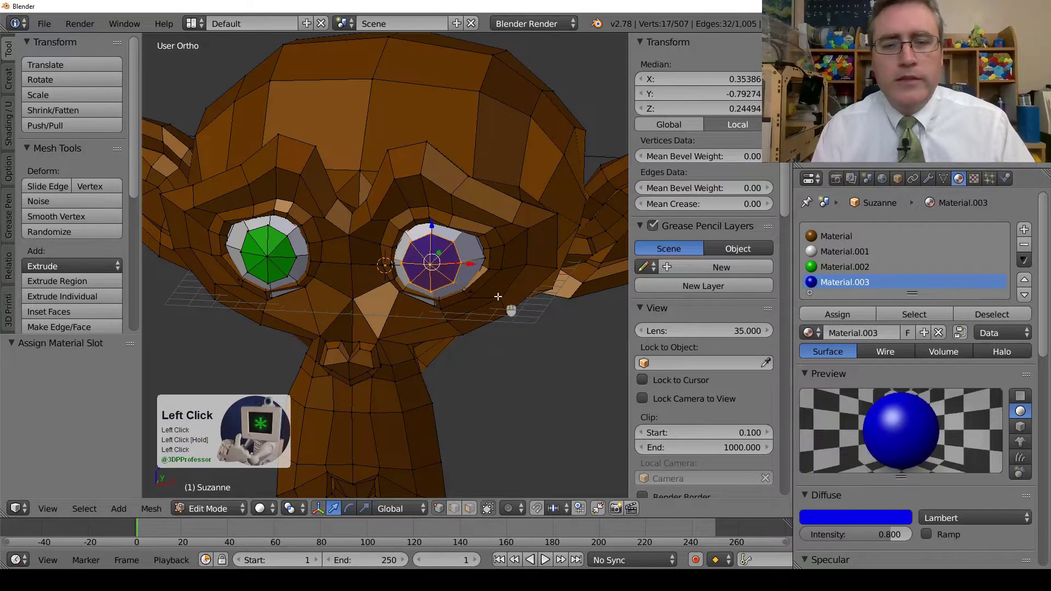
Deselect the mesh and inspect the green and blue eyes from front and three-quarter views.
{"action": "scroll", "coordinate": [481, 300], "scroll_direction": "down", "scroll_amount": 3}
{"action": "key", "text": "z"}
{"action": "scroll", "coordinate": [438, 300], "scroll_direction": "down", "scroll_amount": 1}
{"action": "key", "text": "z"}
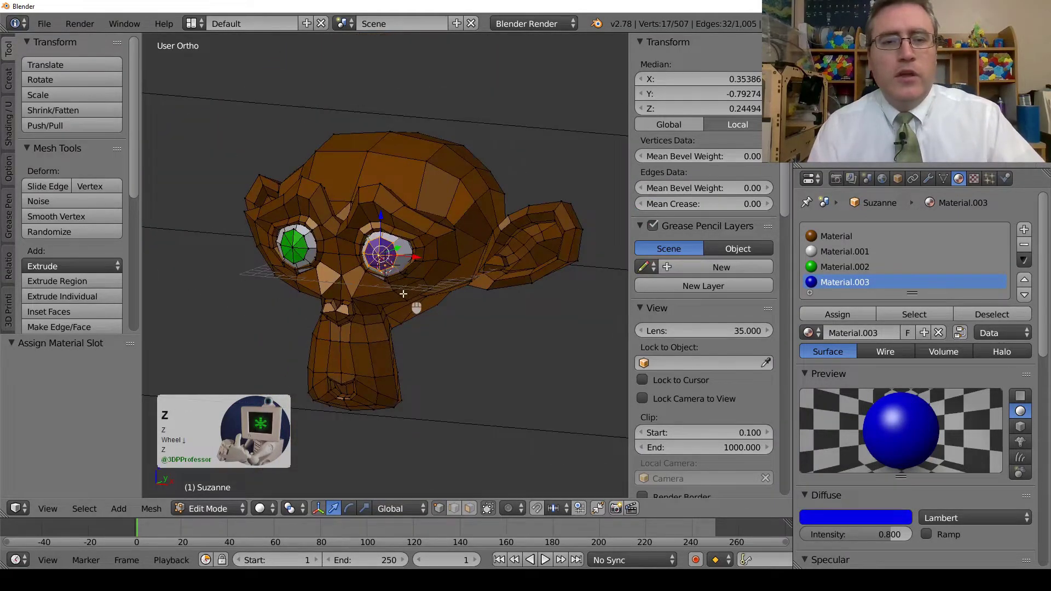
{"action": "key", "text": "a"}
{"action": "mouse_move", "coordinate": [405, 294]}
{"action": "middle_mouse_down"}
{"action": "mouse_move", "coordinate": [493, 293]}
{"action": "mouse_move", "coordinate": [392, 280]}
{"action": "middle_mouse_up"}
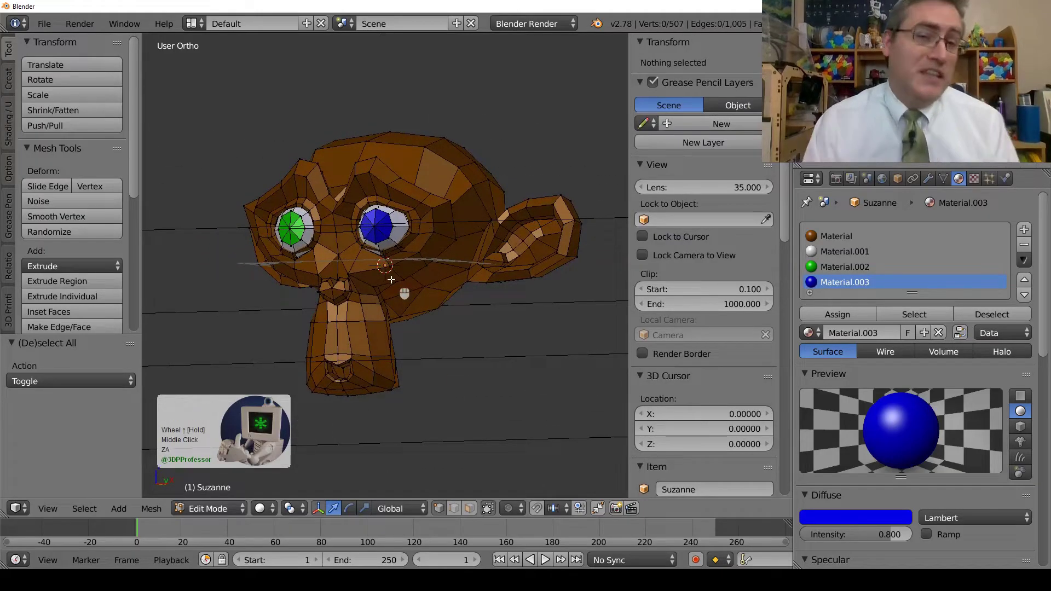
{"action": "middle_click_drag", "start_coordinate": [371, 300], "coordinate": [383, 309]}
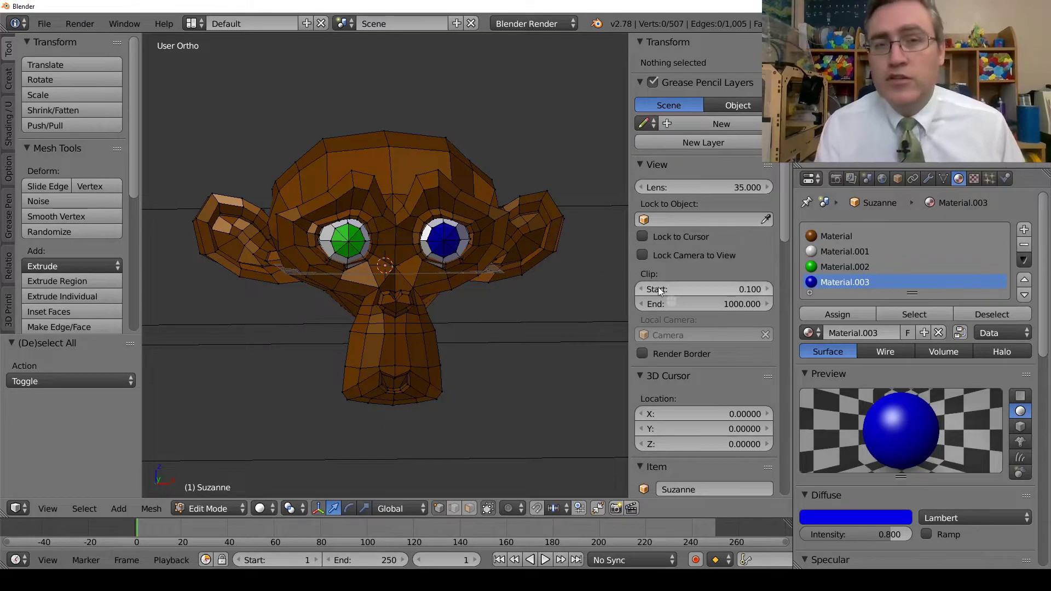
{"action": "middle_click_drag", "start_coordinate": [532, 277], "coordinate": [472, 241]}
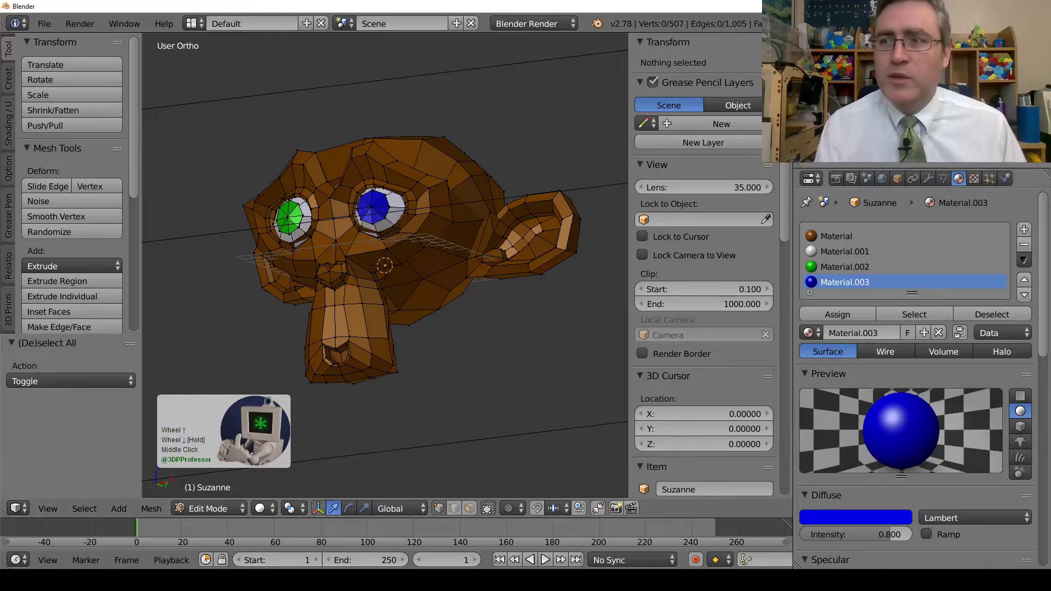
In front view, select the faces of Suzanne's nose.
{"action": "key", "text": "KP_1"}
{"action": "left_click", "coordinate": [543, 307]}
{"action": "key", "text": "KP_1"}
{"action": "scroll", "coordinate": [543, 308], "scroll_direction": "up", "scroll_amount": 3}
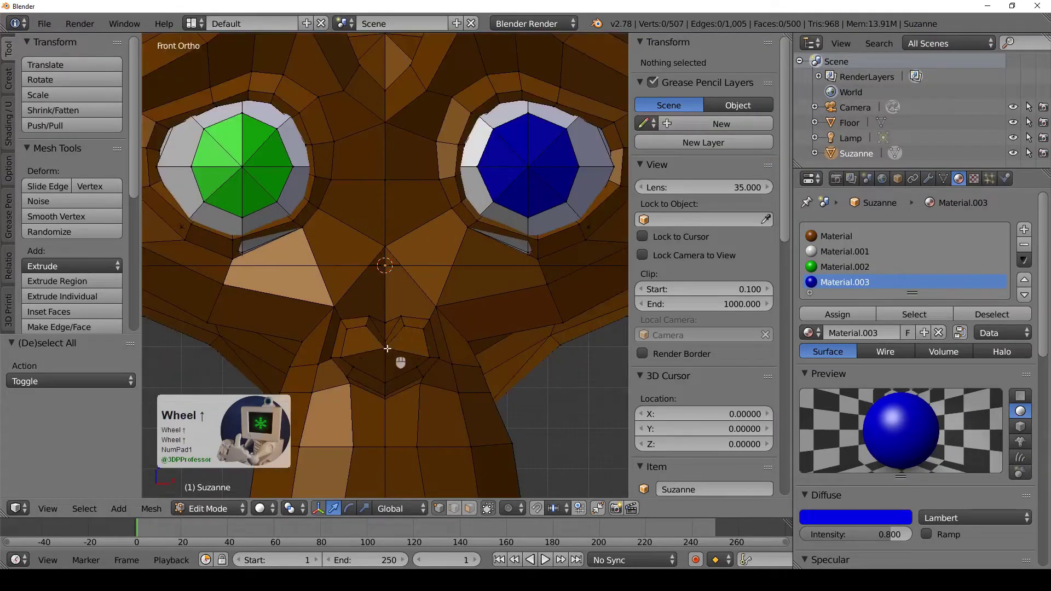
{"action": "right_click", "coordinate": [398, 359]}
{"action": "key", "text": "ctrl+KP_Add"}
{"action": "key", "text": "z"}
{"action": "scroll", "coordinate": [446, 364], "scroll_direction": "down", "scroll_amount": 2}
{"action": "key", "text": "KP_Decimal"}
{"action": "middle_click_drag", "start_coordinate": [445, 363], "coordinate": [352, 352]}
{"action": "scroll", "coordinate": [436, 300], "scroll_direction": "down", "scroll_amount": 1}
{"action": "middle_click_drag", "start_coordinate": [436, 301], "coordinate": [340, 297]}
{"action": "key", "text": "z"}
Add a new material slot for the nose, colour it red and assign it.
{"action": "left_click", "coordinate": [1024, 229]}
{"action": "left_click", "coordinate": [808, 332]}
{"action": "left_click", "coordinate": [847, 332]}
{"action": "left_click", "coordinate": [855, 518]}
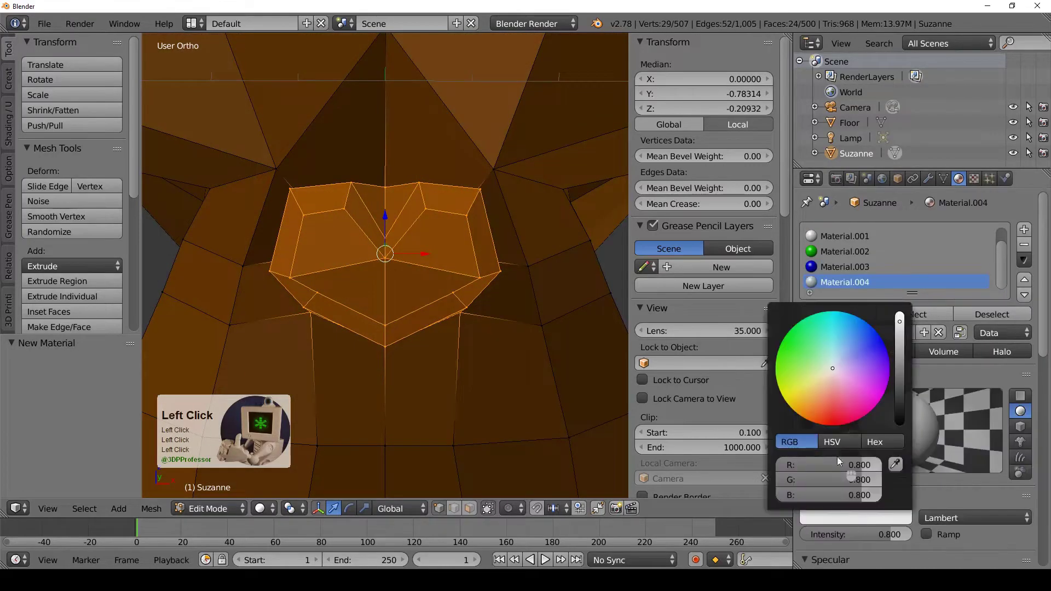
{"action": "left_click", "coordinate": [838, 314]}
Switch to face select mode and select the faces inside the mouth.
{"action": "scroll", "coordinate": [410, 328], "scroll_direction": "down", "scroll_amount": 3}
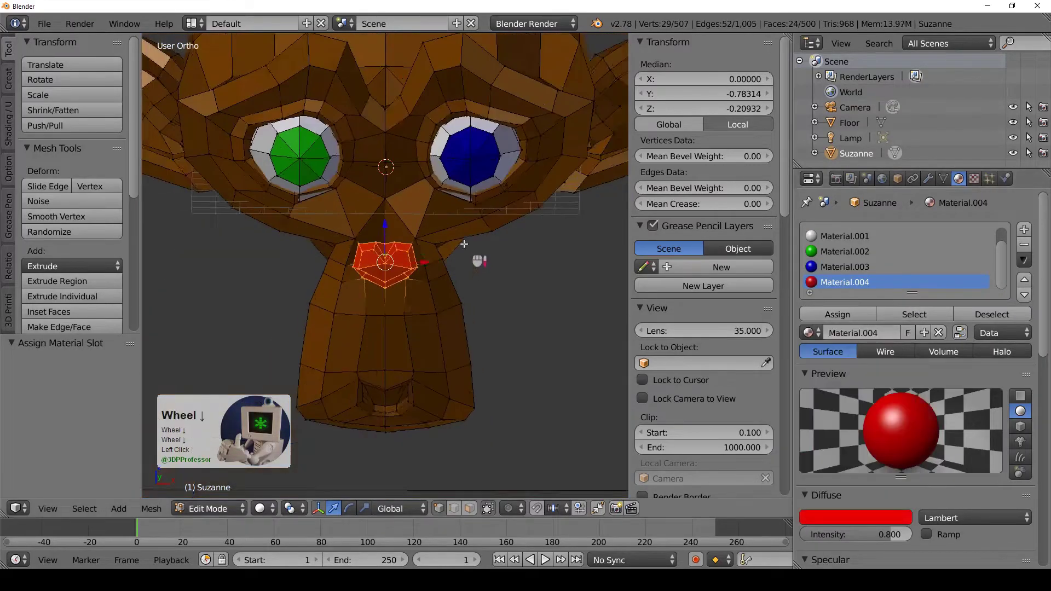
{"action": "left_click", "coordinate": [411, 385]}
{"action": "key", "text": "KP_Decimal"}
{"action": "scroll", "coordinate": [383, 307], "scroll_direction": "up", "scroll_amount": 2}
{"action": "middle_click_drag", "start_coordinate": [383, 306], "coordinate": [352, 301]}
{"action": "key", "text": "ctrl+Tab"}
{"action": "left_click", "coordinate": [328, 333]}
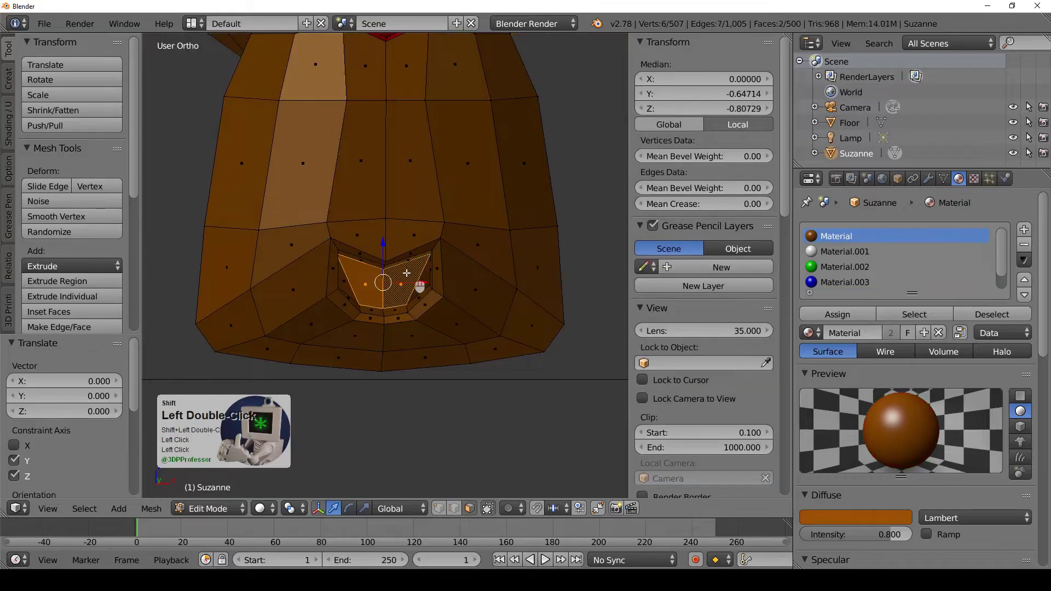
{"action": "key", "text": "ctrl+KP_Add"}
{"action": "key", "text": "ctrl+KP_Subtract"}
Give the mouth interior a new black material and assign it.
{"action": "left_click", "coordinate": [1024, 229]}
{"action": "left_click", "coordinate": [893, 332]}
{"action": "left_click", "coordinate": [856, 517]}
{"action": "left_click", "coordinate": [839, 314]}
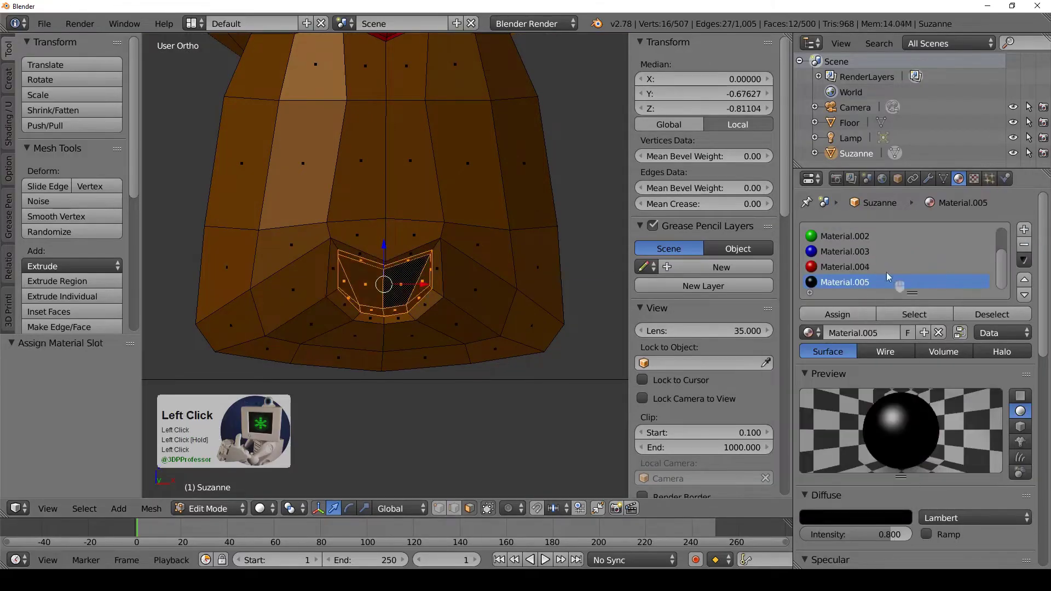
{"action": "left_click", "coordinate": [435, 274], "text": "alt"}
Select the lip faces and give them a new magenta material.
{"action": "left_click", "coordinate": [1037, 229]}
{"action": "left_click", "coordinate": [809, 332]}
{"action": "left_click", "coordinate": [894, 333]}
{"action": "left_click", "coordinate": [855, 517]}
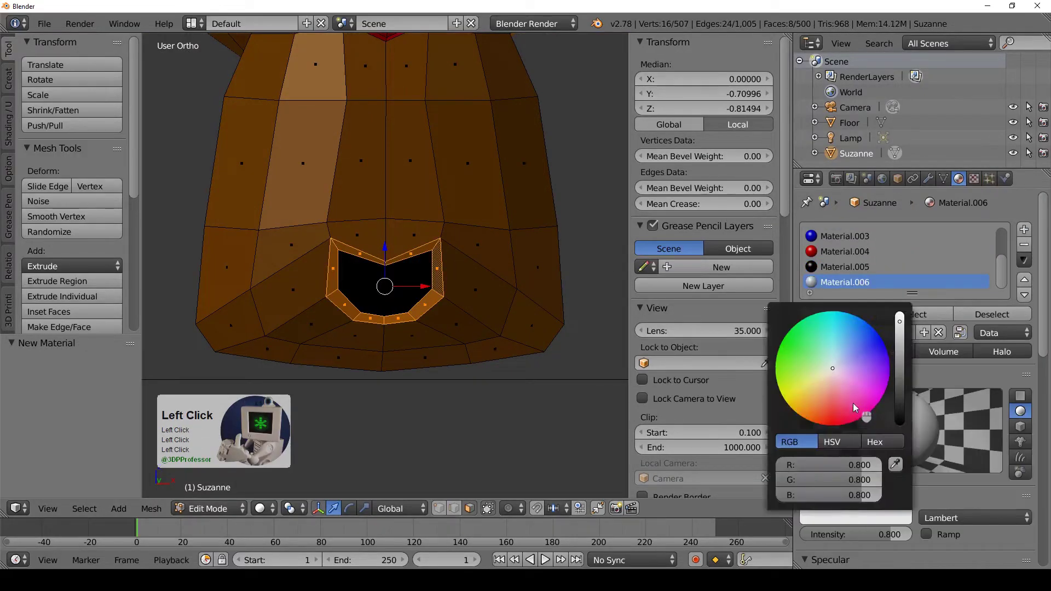
{"action": "left_click_drag", "start_coordinate": [863, 411], "coordinate": [860, 405]}
Deselect all, then select and refine the faces of the ears.
{"action": "scroll", "coordinate": [535, 246], "scroll_direction": "down", "scroll_amount": 5}
{"action": "key", "text": "z"}
{"action": "key", "text": "a"}
{"action": "middle_click_drag", "start_coordinate": [483, 235], "coordinate": [567, 157]}
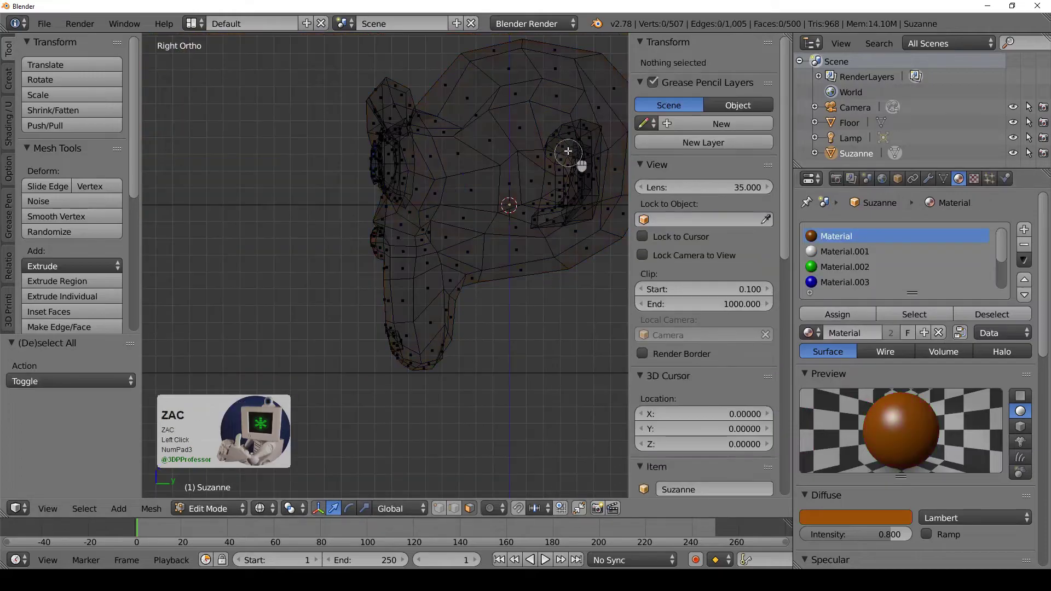
{"action": "right_click", "coordinate": [553, 153]}
{"action": "key", "text": "z"}
{"action": "key", "text": "z"}
{"action": "scroll", "coordinate": [538, 109], "scroll_direction": "up", "scroll_amount": 2}
{"action": "key", "text": "z"}
{"action": "left_click", "coordinate": [568, 222]}
{"action": "middle_click_drag", "start_coordinate": [538, 108], "coordinate": [473, 236]}
{"action": "key", "text": "c"}
{"action": "middle_click", "coordinate": [569, 181]}
{"action": "right_click", "coordinate": [568, 222]}
{"action": "left_click", "coordinate": [495, 187]}
{"action": "right_click", "coordinate": [496, 186]}
{"action": "left_click", "coordinate": [401, 170]}
{"action": "right_click", "coordinate": [401, 168]}
{"action": "scroll", "coordinate": [542, 181], "scroll_direction": "down", "scroll_amount": 2}
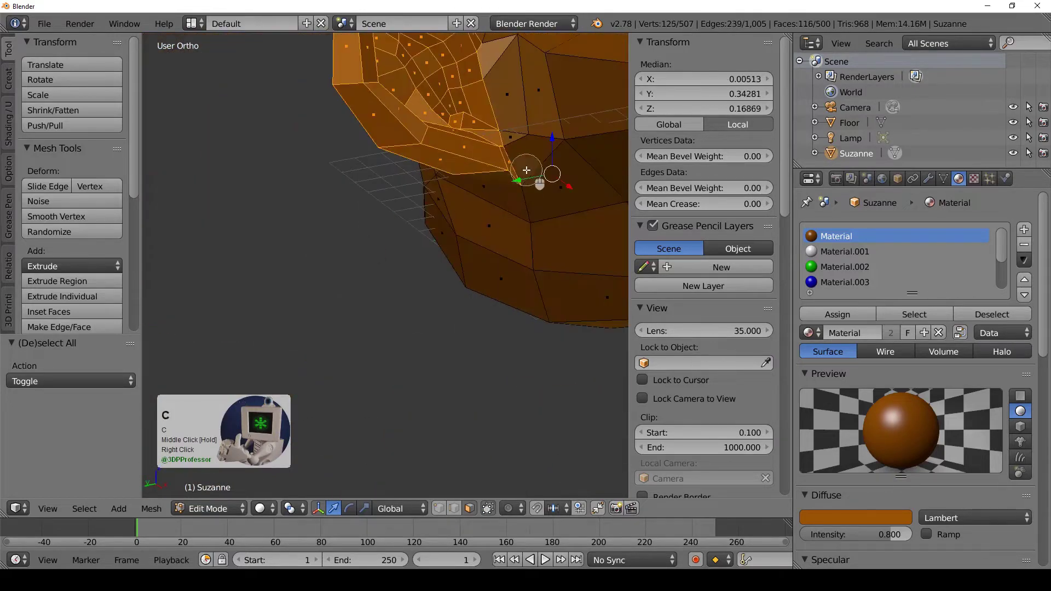
{"action": "middle_click_drag", "start_coordinate": [542, 181], "coordinate": [383, 181]}
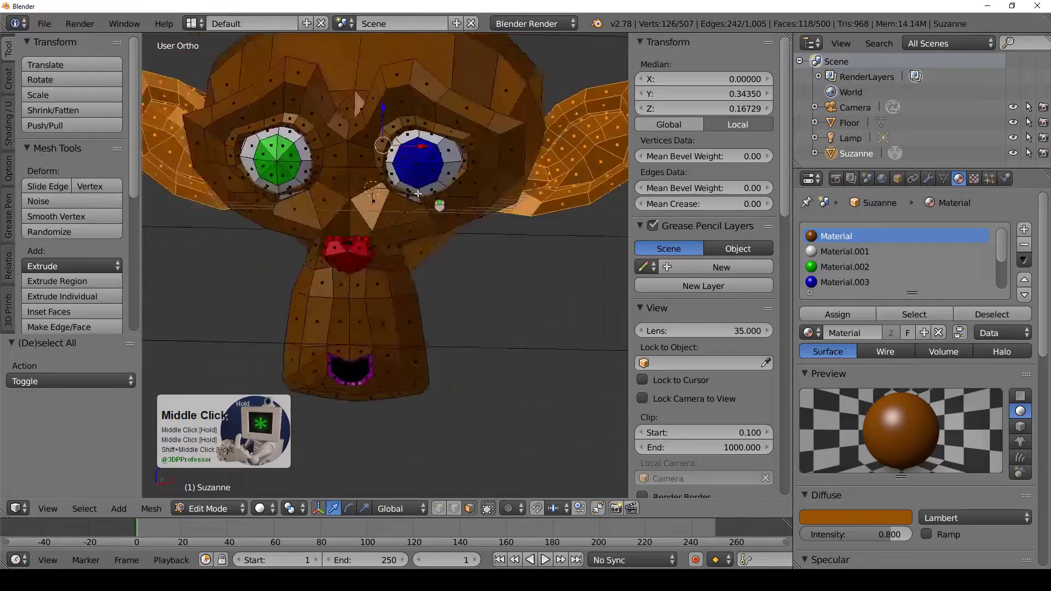
Add a new light brown material for the ears and assign it.
{"action": "left_click", "coordinate": [1024, 228]}
{"action": "left_click", "coordinate": [876, 332]}
{"action": "left_click", "coordinate": [855, 517]}
{"action": "mouse_move", "coordinate": [815, 416]}
{"action": "left_mouse_down"}
{"action": "mouse_move", "coordinate": [794, 421]}
{"action": "mouse_move", "coordinate": [829, 411]}
{"action": "left_mouse_up"}
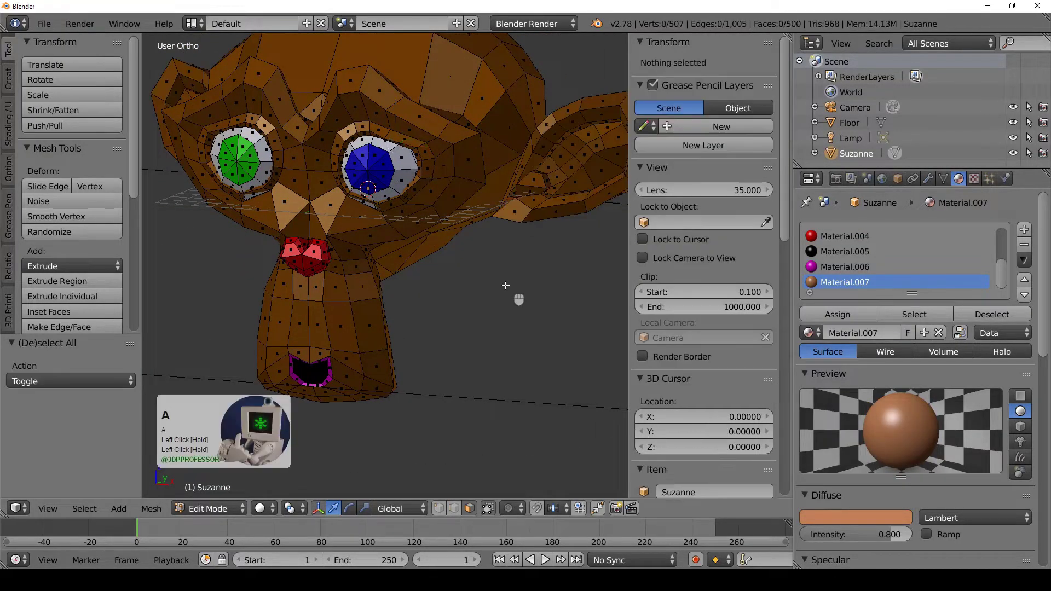
{"action": "left_click", "coordinate": [837, 314]}
Check the coloured ears, deselect everything and return to Object Mode.
{"action": "scroll", "coordinate": [511, 298], "scroll_direction": "up", "scroll_amount": 2}
{"action": "middle_click_drag", "start_coordinate": [511, 298], "coordinate": [501, 257]}
{"action": "scroll", "coordinate": [501, 257], "scroll_direction": "down", "scroll_amount": 4}
{"action": "key", "text": "a"}
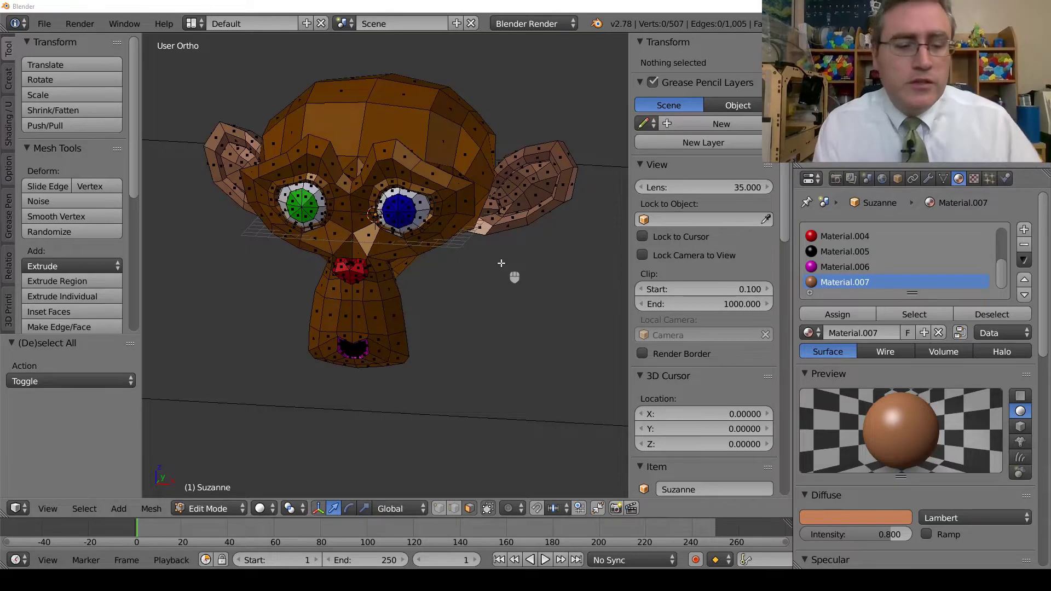
{"action": "key", "text": "Tab"}
{"action": "key", "text": "Tab"}
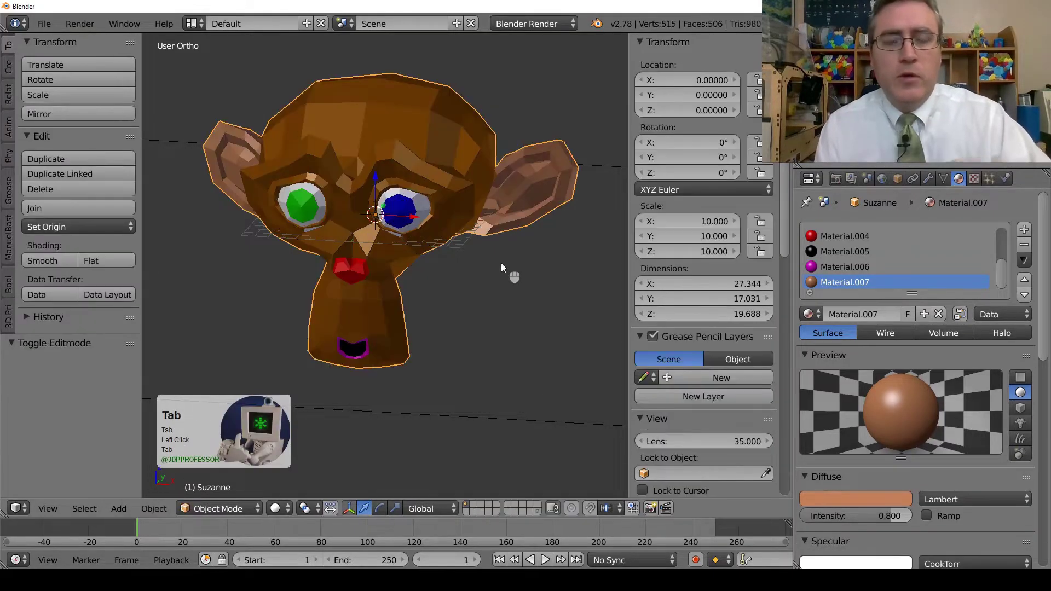
Brighten the ears' Material.007 diffuse colour toward an orange-tan.
{"action": "middle_click_drag", "start_coordinate": [501, 263], "coordinate": [481, 248]}
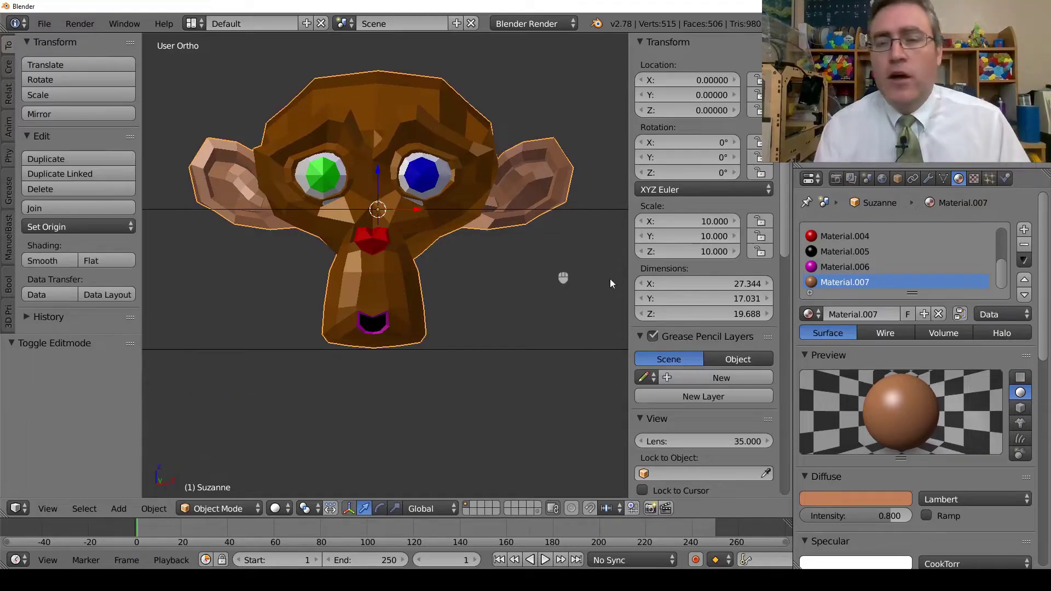
{"action": "left_click", "coordinate": [868, 499]}
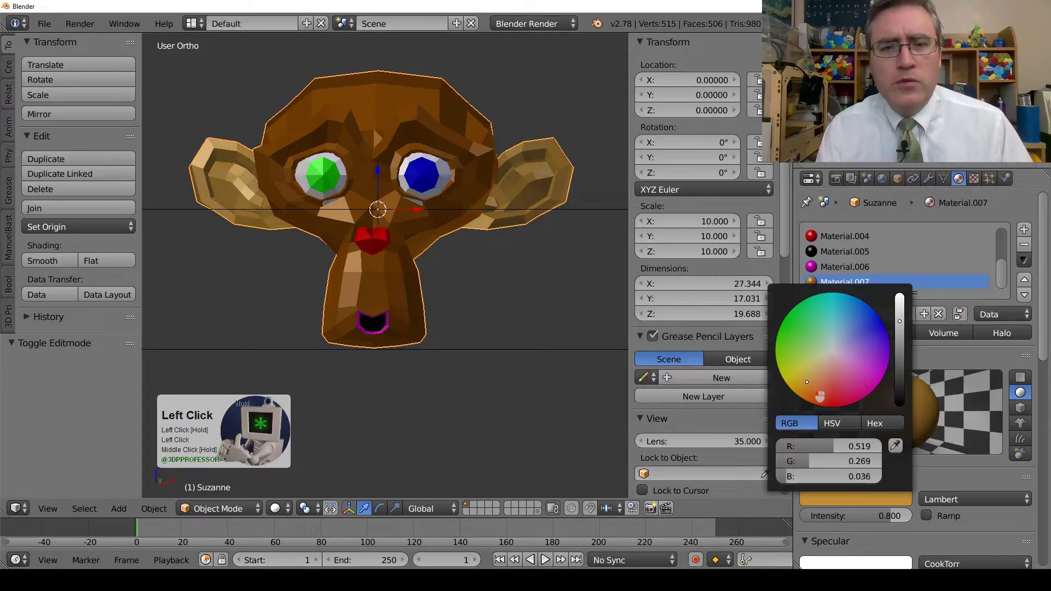
{"action": "left_click_drag", "start_coordinate": [912, 327], "coordinate": [912, 316]}
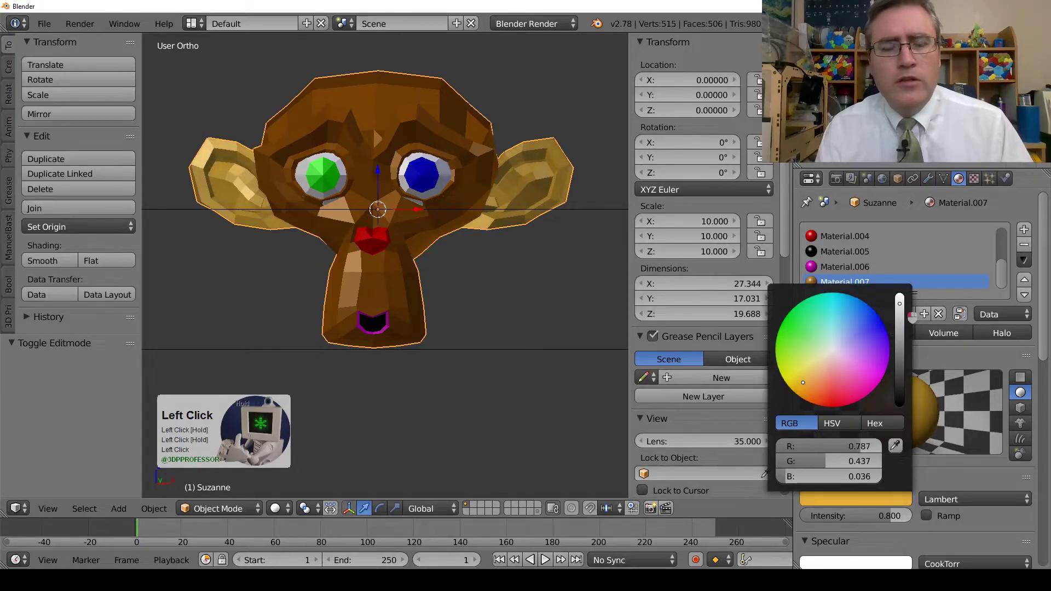
{"action": "left_click_drag", "start_coordinate": [824, 394], "coordinate": [829, 402]}
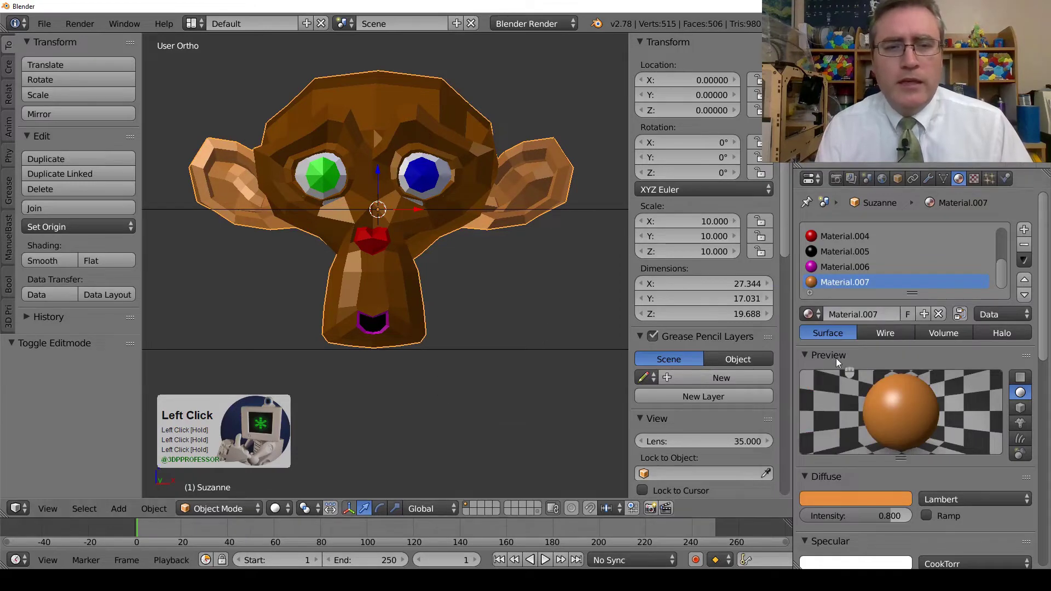
Recolour the lips' Material.006 from magenta to a deep red.
{"action": "left_click", "coordinate": [844, 266]}
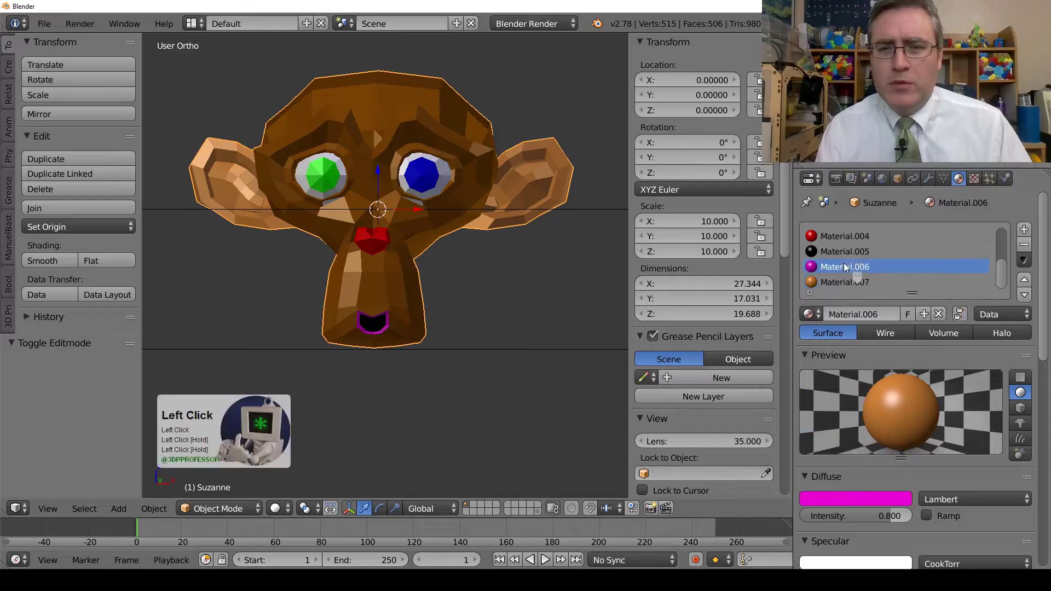
{"action": "left_click", "coordinate": [856, 496]}
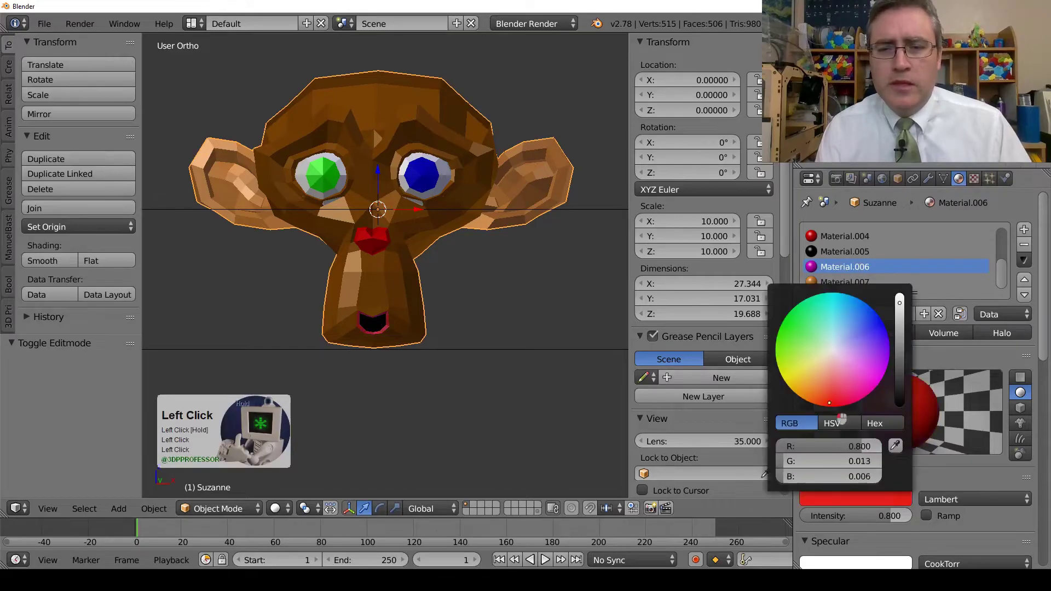
{"action": "mouse_move", "coordinate": [900, 344]}
{"action": "left_mouse_down"}
{"action": "mouse_move", "coordinate": [899, 361]}
{"action": "mouse_move", "coordinate": [899, 336]}
{"action": "left_mouse_up"}
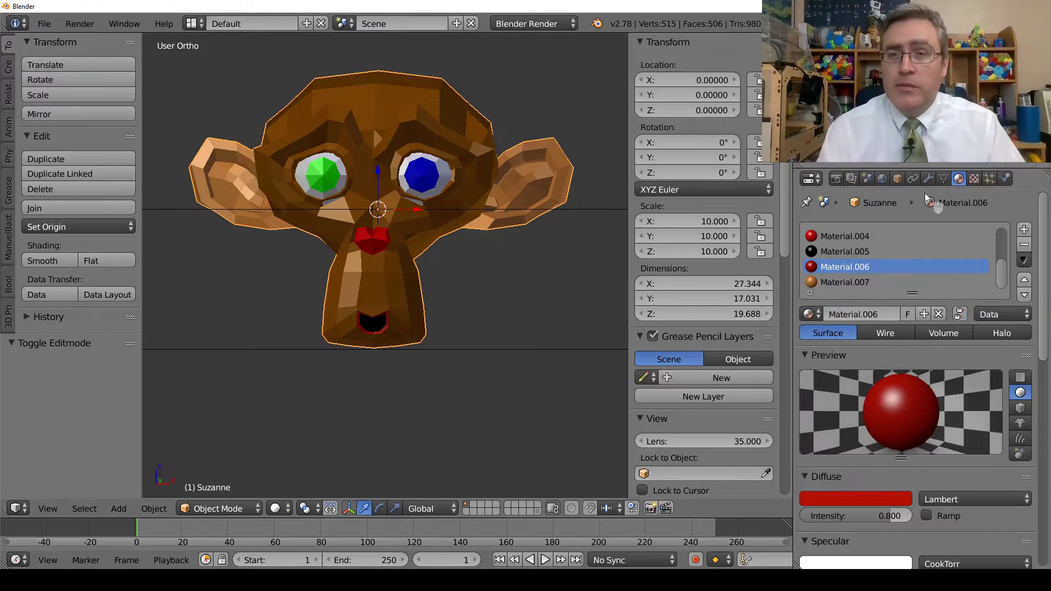
{"action": "left_click", "coordinate": [928, 179]}
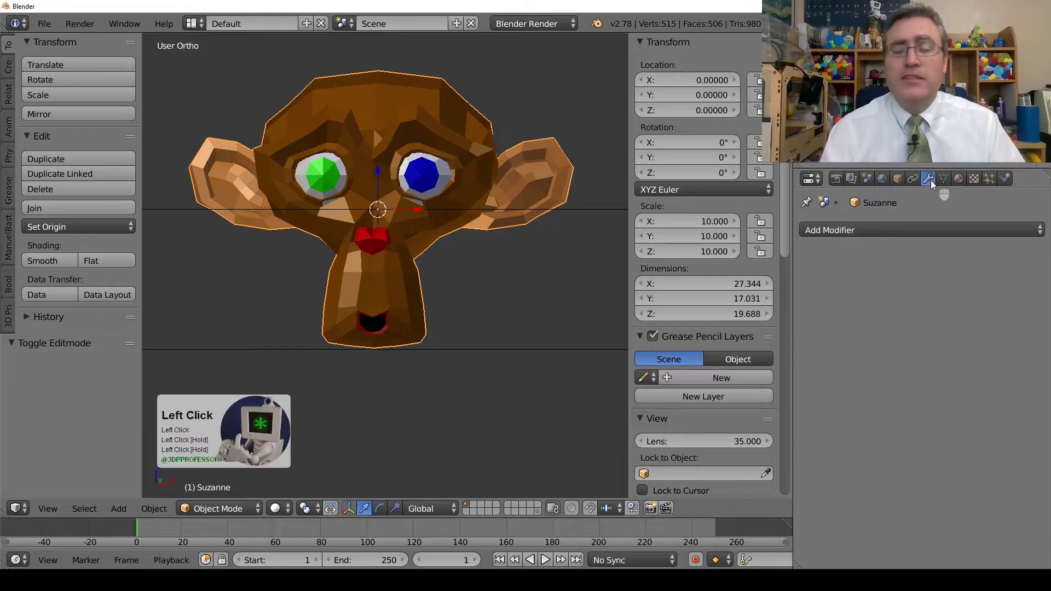
Add a Subdivision Surface modifier with viewport subdivisions raised to 3.
{"action": "left_click", "coordinate": [870, 232]}
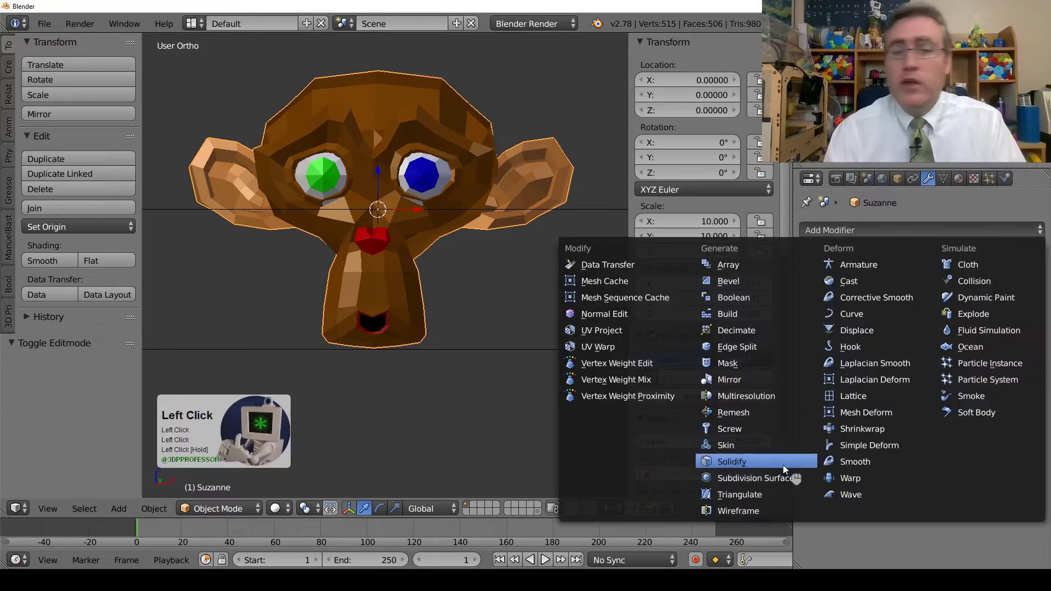
{"action": "left_click", "coordinate": [734, 476]}
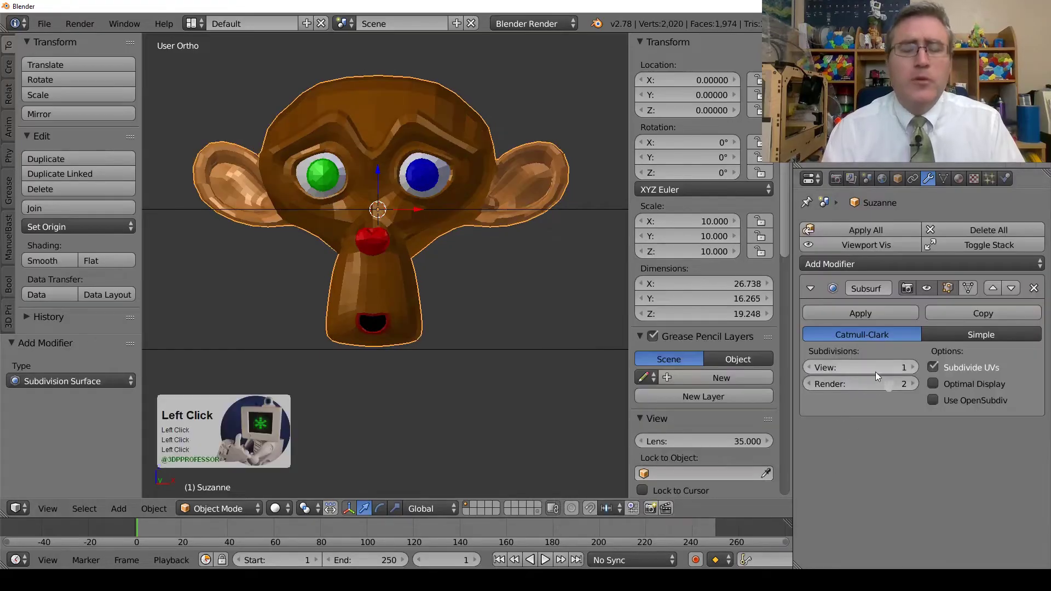
{"action": "left_click", "coordinate": [913, 366]}
{"action": "left_click", "coordinate": [913, 367]}
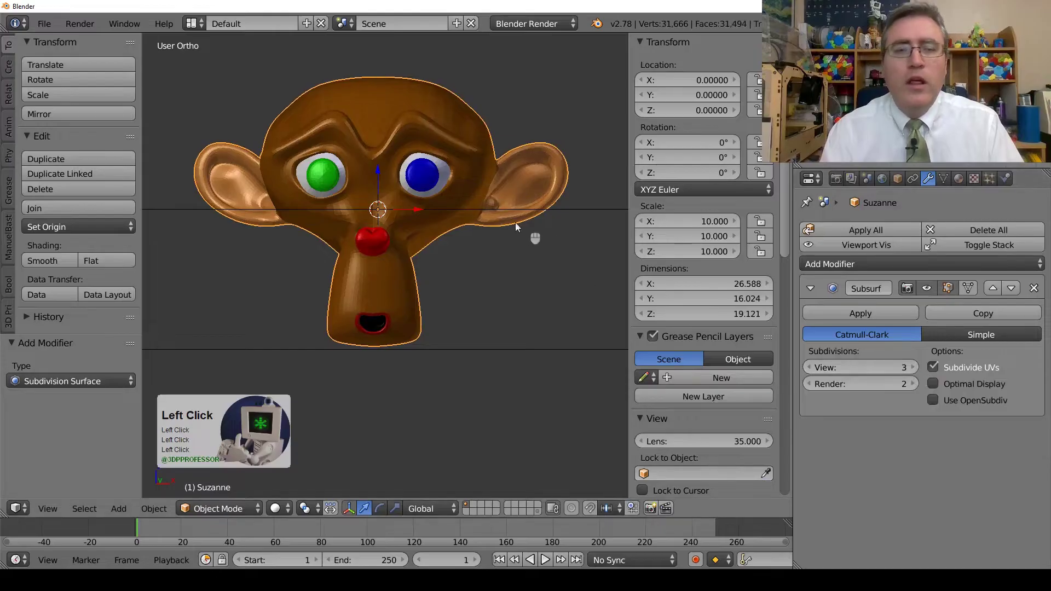
{"action": "scroll", "coordinate": [473, 222], "scroll_direction": "up", "scroll_amount": 2}
Compare the smoothing by toggling the modifier's viewport display off and back on.
{"action": "middle_click_drag", "start_coordinate": [472, 222], "coordinate": [388, 179]}
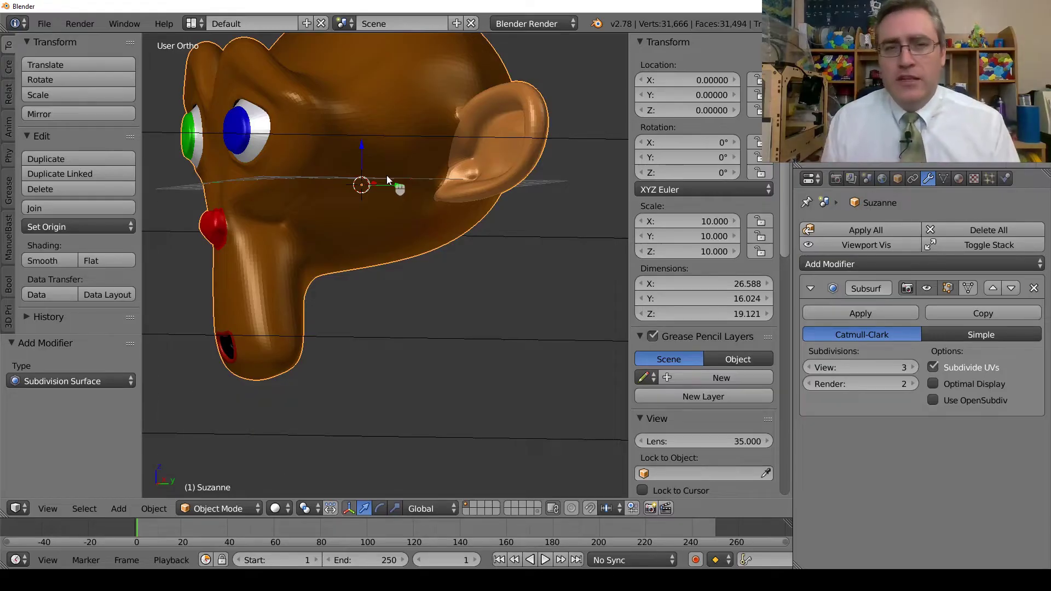
{"action": "middle_click_drag", "start_coordinate": [362, 197], "coordinate": [312, 176]}
{"action": "scroll", "coordinate": [289, 200], "scroll_direction": "up", "scroll_amount": 2}
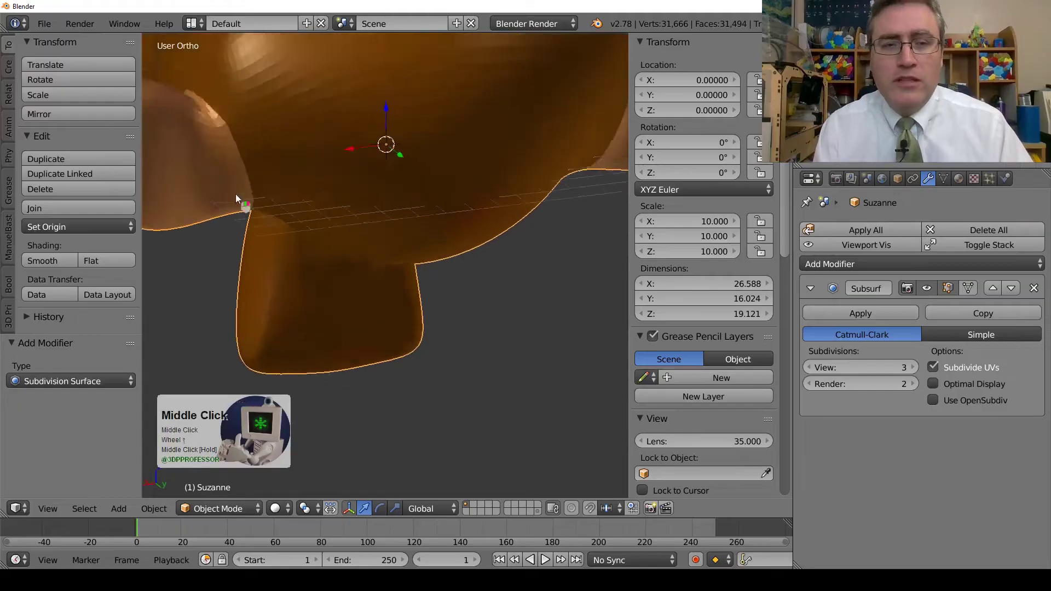
{"action": "middle_click_drag", "start_coordinate": [236, 196], "coordinate": [458, 159]}
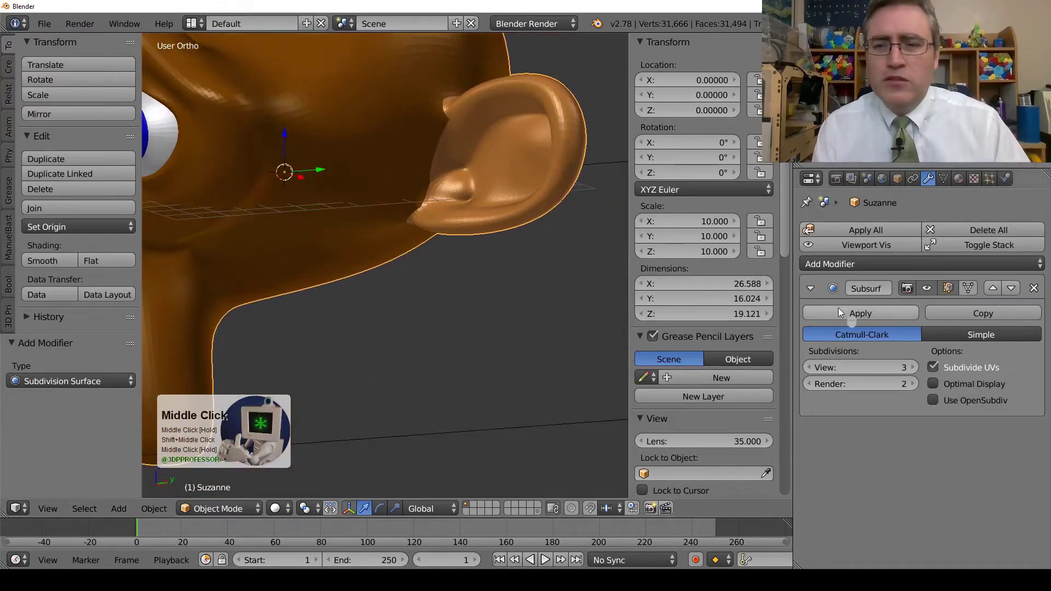
{"action": "left_click", "coordinate": [924, 288]}
{"action": "middle_click_drag", "start_coordinate": [394, 176], "coordinate": [378, 150]}
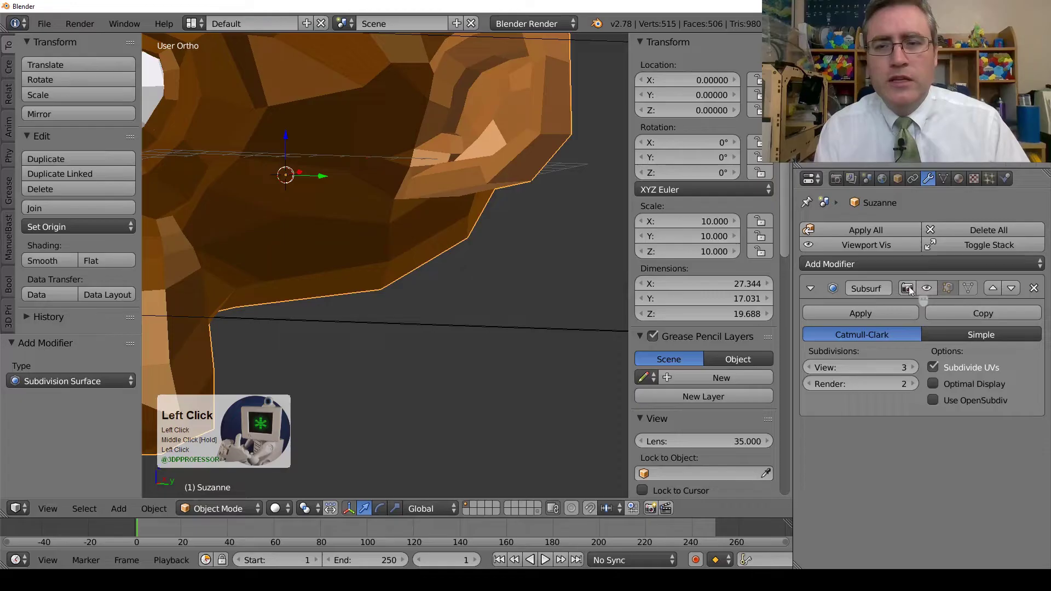
{"action": "left_click", "coordinate": [926, 288]}
{"action": "scroll", "coordinate": [413, 206], "scroll_direction": "down", "scroll_amount": 3}
{"action": "mouse_move", "coordinate": [413, 206]}
{"action": "middle_mouse_down"}
{"action": "mouse_move", "coordinate": [442, 215]}
{"action": "mouse_move", "coordinate": [426, 220]}
{"action": "middle_mouse_up"}
{"action": "mouse_move", "coordinate": [330, 242]}
{"action": "middle_mouse_down"}
{"action": "mouse_move", "coordinate": [420, 218]}
{"action": "mouse_move", "coordinate": [511, 234]}
{"action": "mouse_move", "coordinate": [376, 218]}
{"action": "mouse_move", "coordinate": [349, 233]}
{"action": "middle_mouse_up"}
{"action": "scroll", "coordinate": [346, 239], "scroll_direction": "down", "scroll_amount": 1}
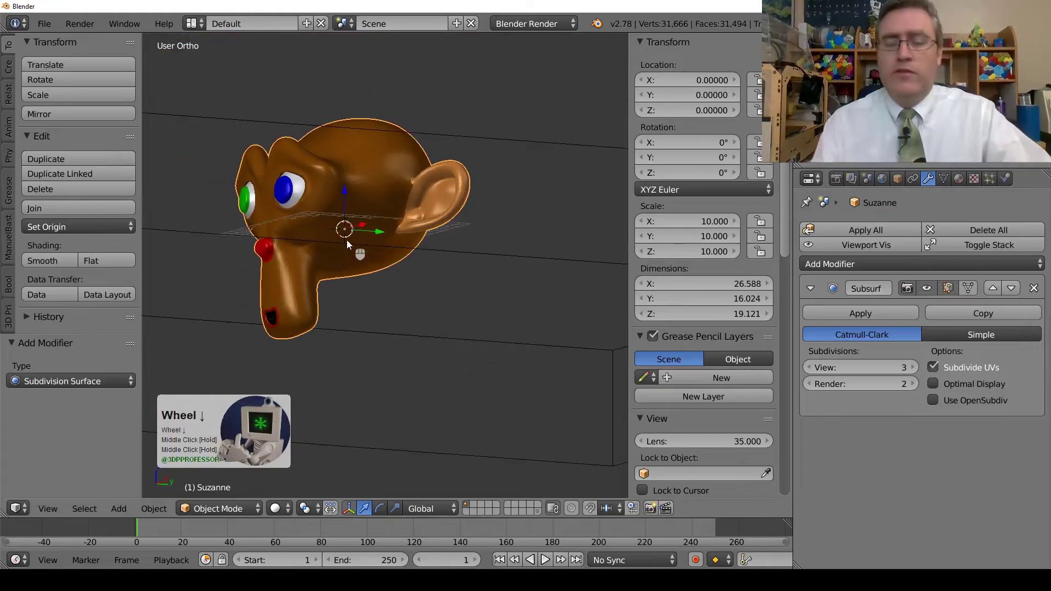
{"action": "key", "text": "KP_3"}
Tilt Suzanne to about -35.5° on X and raise it along Z.
{"action": "scroll", "coordinate": [296, 288], "scroll_direction": "down", "scroll_amount": 1}
{"action": "key", "text": "r"}
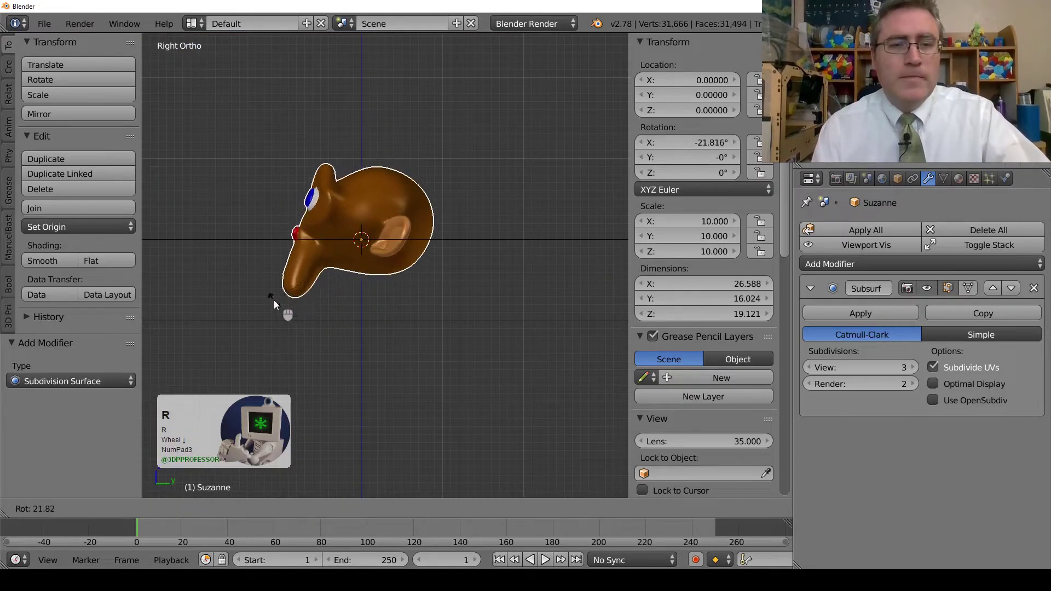
{"action": "left_click", "coordinate": [247, 294]}
{"action": "key", "text": "g"}
{"action": "key", "text": "z"}
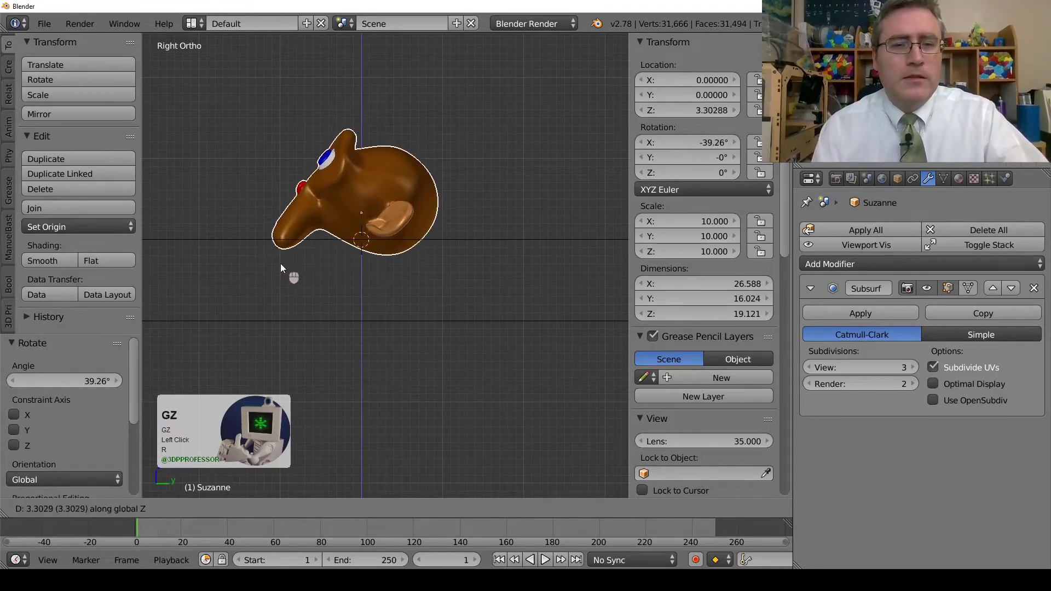
{"action": "left_click", "coordinate": [280, 261]}
{"action": "key", "text": "r"}
{"action": "left_click", "coordinate": [261, 270]}
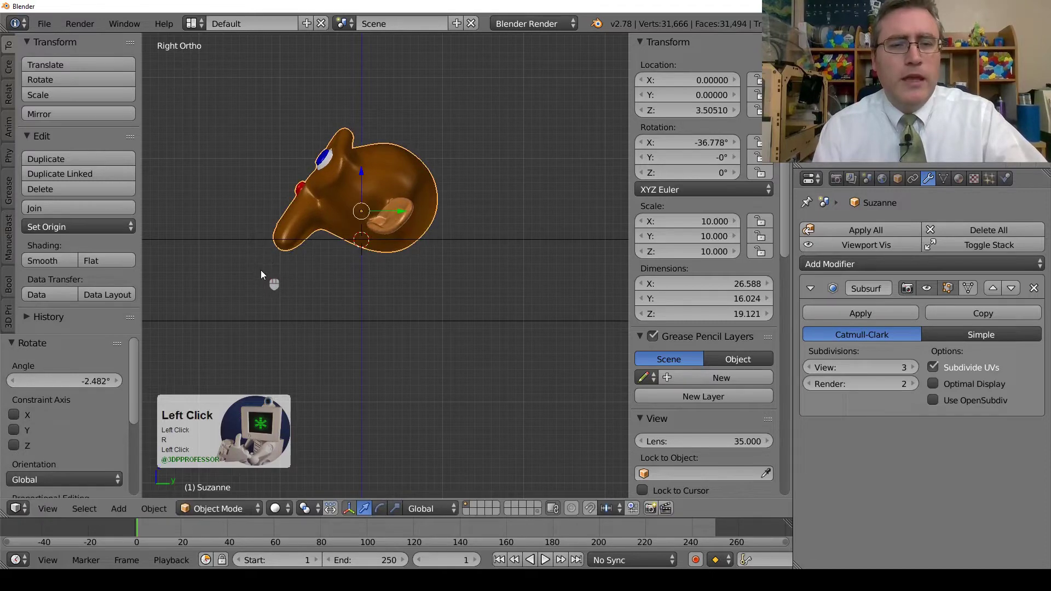
{"action": "key", "text": "g"}
{"action": "key", "text": "z"}
{"action": "left_click", "coordinate": [262, 262]}
{"action": "key", "text": "r"}
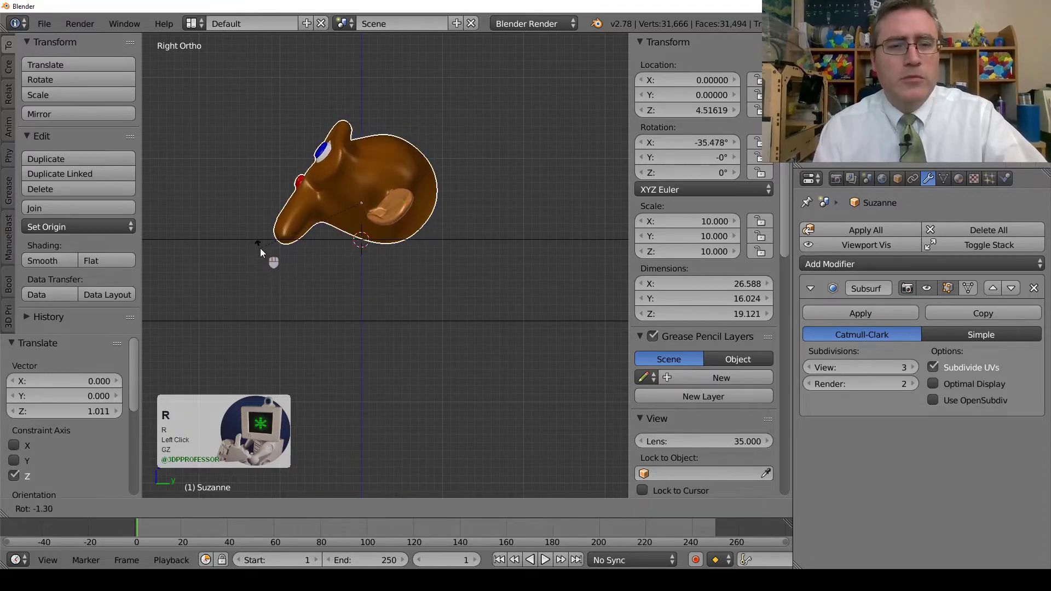
{"action": "left_click", "coordinate": [260, 248]}
{"action": "key", "text": "g"}
{"action": "key", "text": "z"}
{"action": "left_click", "coordinate": [274, 271]}
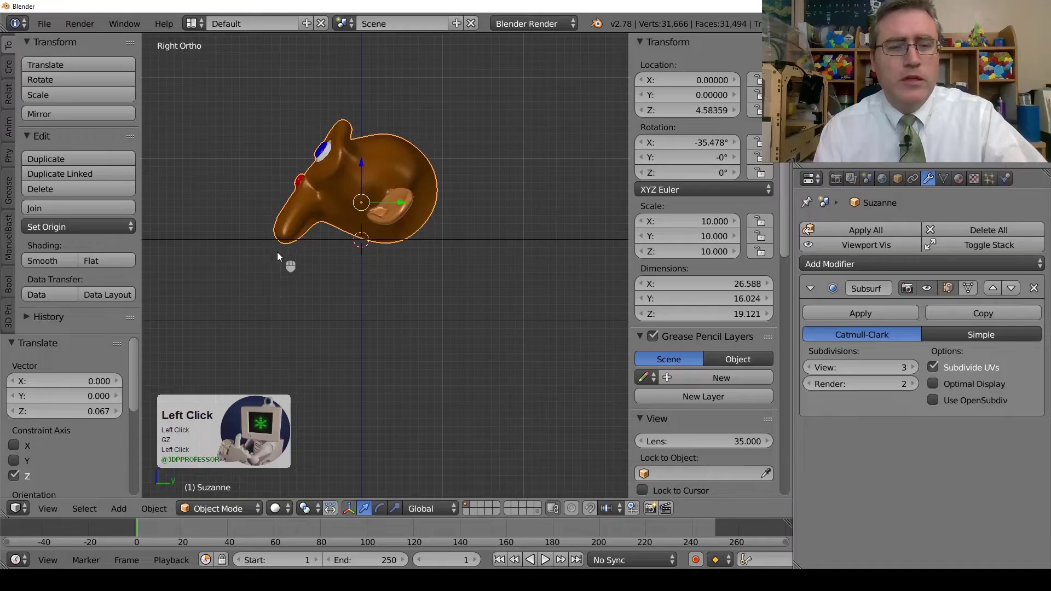
Add a Boolean modifier set to Difference, cutting with the Floor object.
{"action": "left_click", "coordinate": [831, 264]}
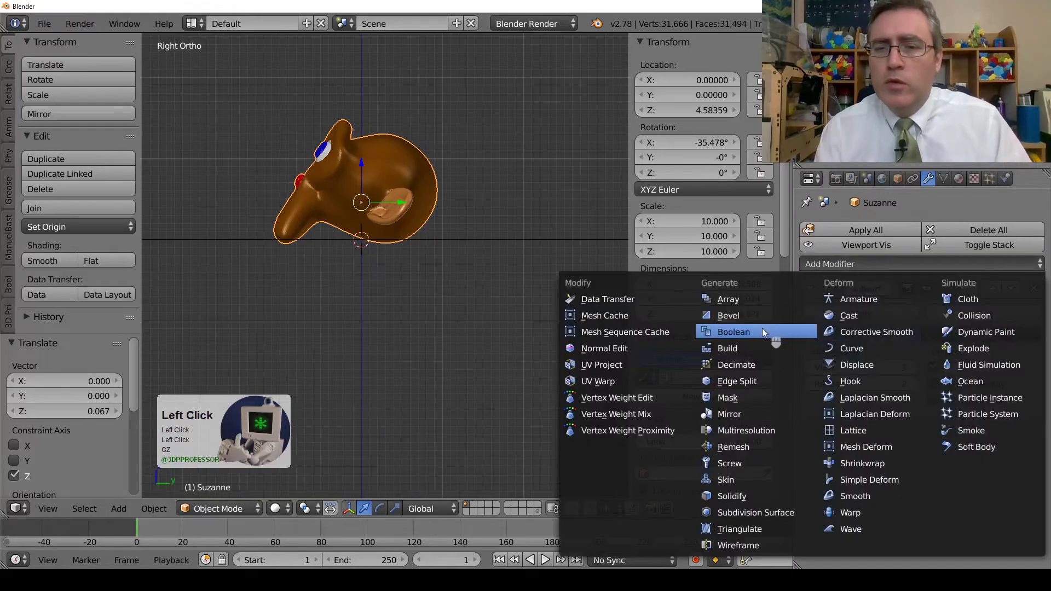
{"action": "left_click", "coordinate": [712, 329]}
{"action": "left_click", "coordinate": [908, 496]}
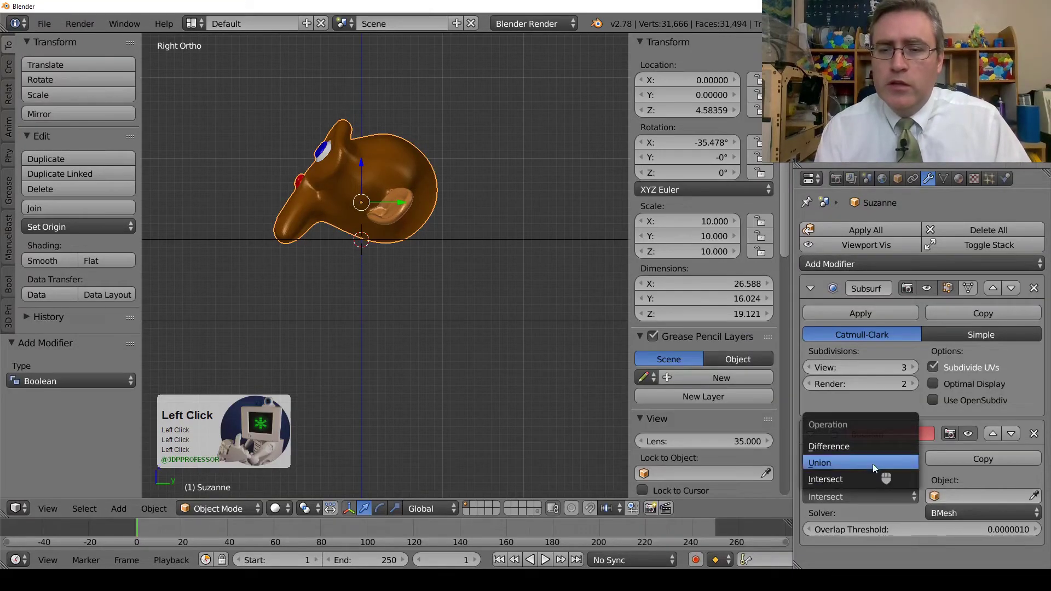
{"action": "left_click", "coordinate": [829, 446]}
{"action": "left_click", "coordinate": [979, 496]}
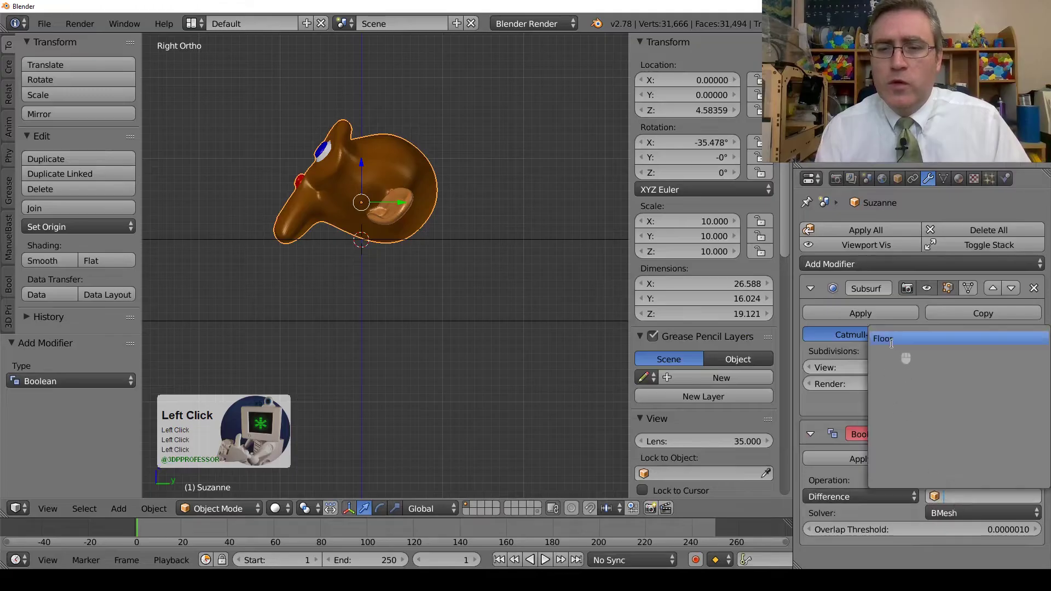
Orbit around Suzanne to inspect the flattened underside.
{"action": "middle_click_drag", "start_coordinate": [206, 221], "coordinate": [329, 273]}
{"action": "scroll", "coordinate": [357, 285], "scroll_direction": "up", "scroll_amount": 3}
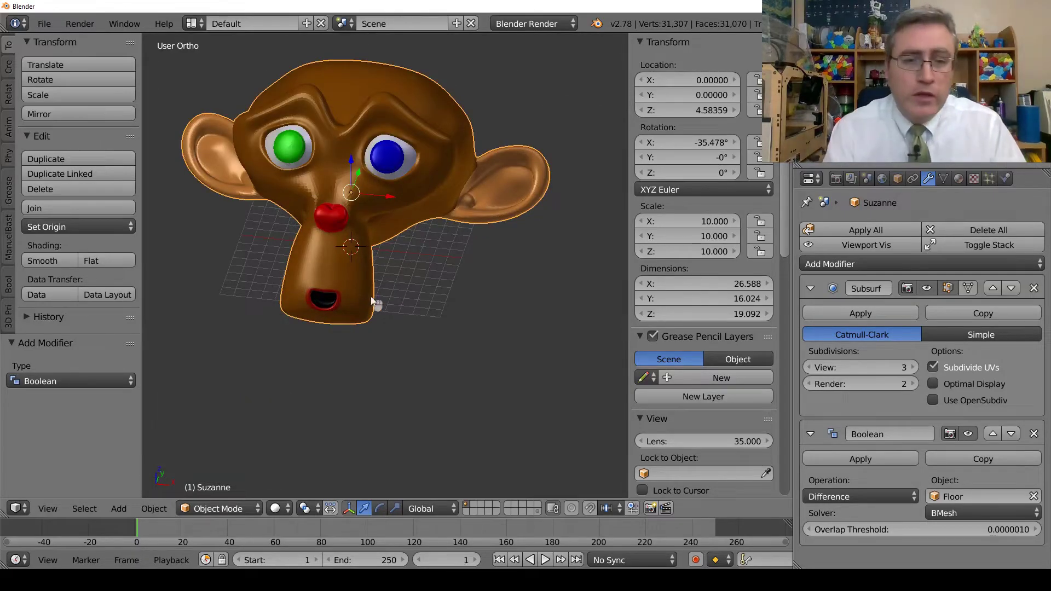
{"action": "middle_click_drag", "start_coordinate": [370, 296], "coordinate": [408, 187]}
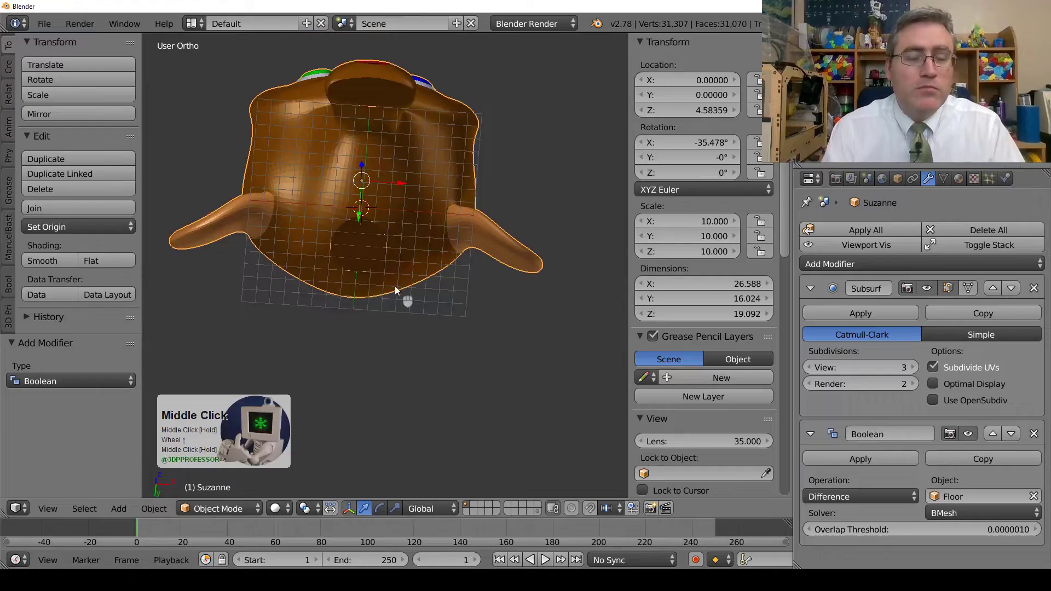
{"action": "scroll", "coordinate": [473, 203], "scroll_direction": "down", "scroll_amount": 2}
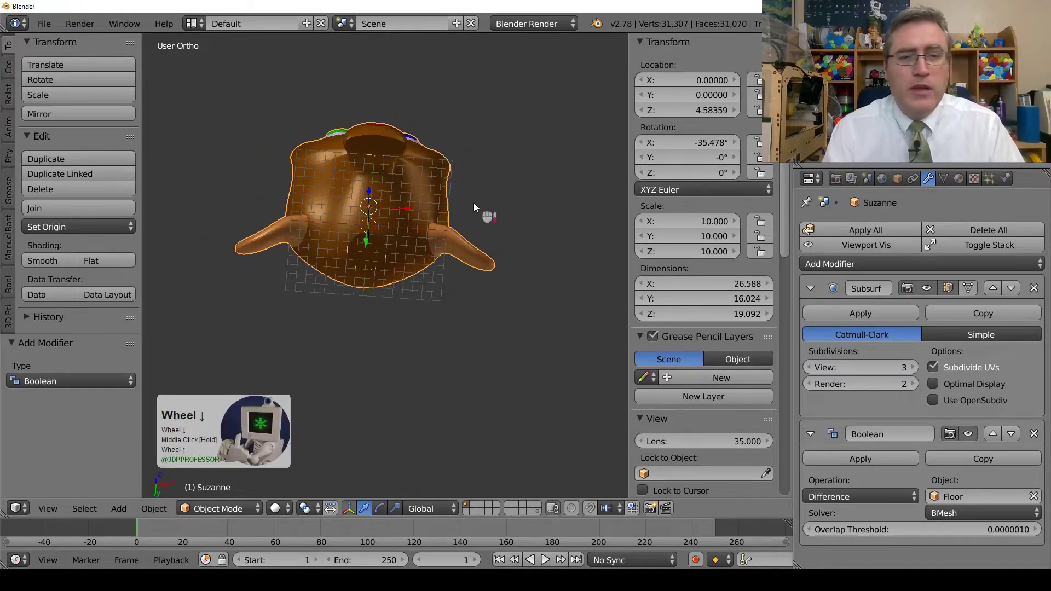
{"action": "middle_click_drag", "start_coordinate": [474, 202], "coordinate": [432, 218]}
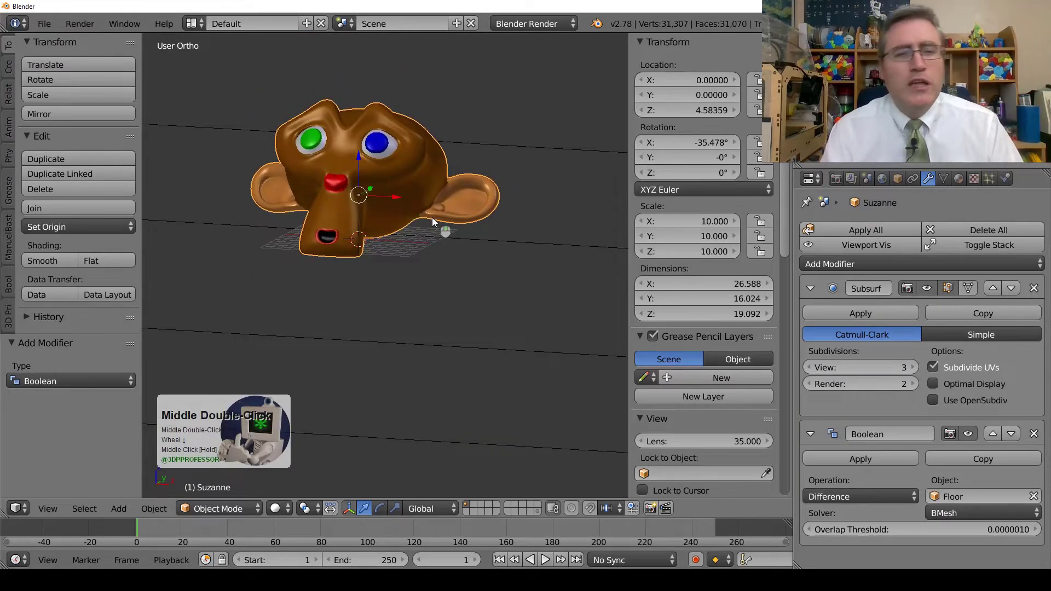